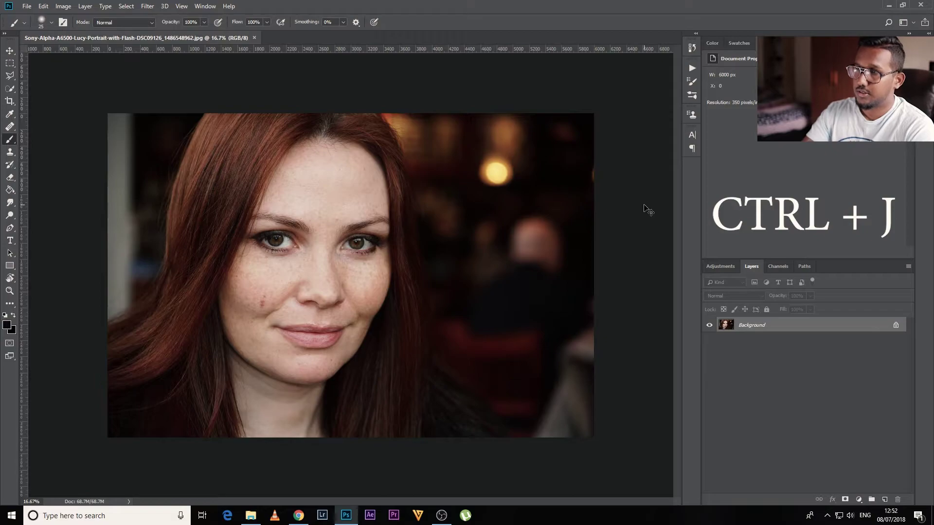
Step: Duplicate the Background layer and add a new empty layer above the copy
key(ctrl+j)
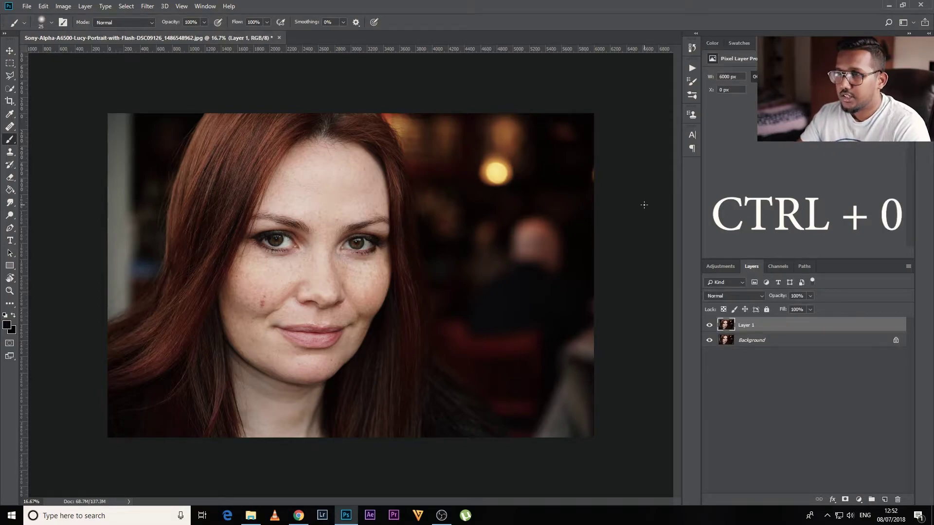
key(ctrl+0)
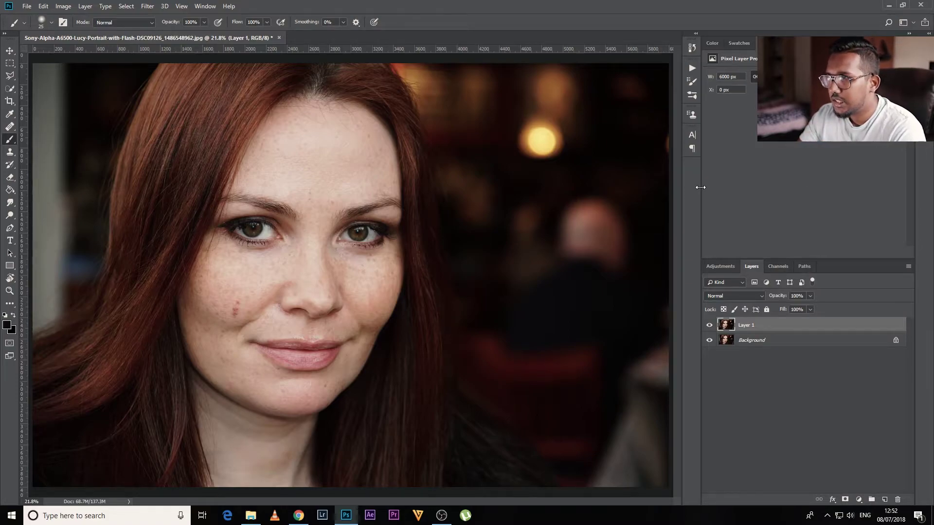
drag(701, 188, 755, 197)
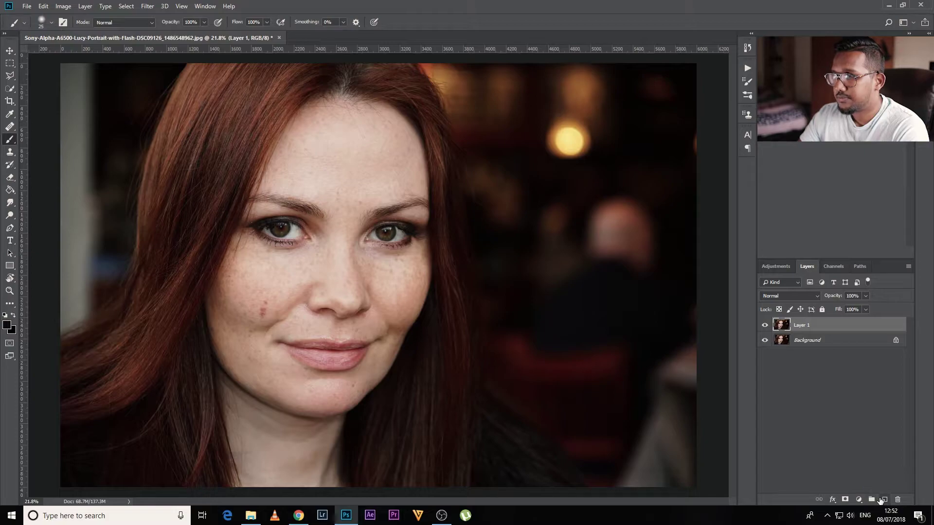
click(884, 500)
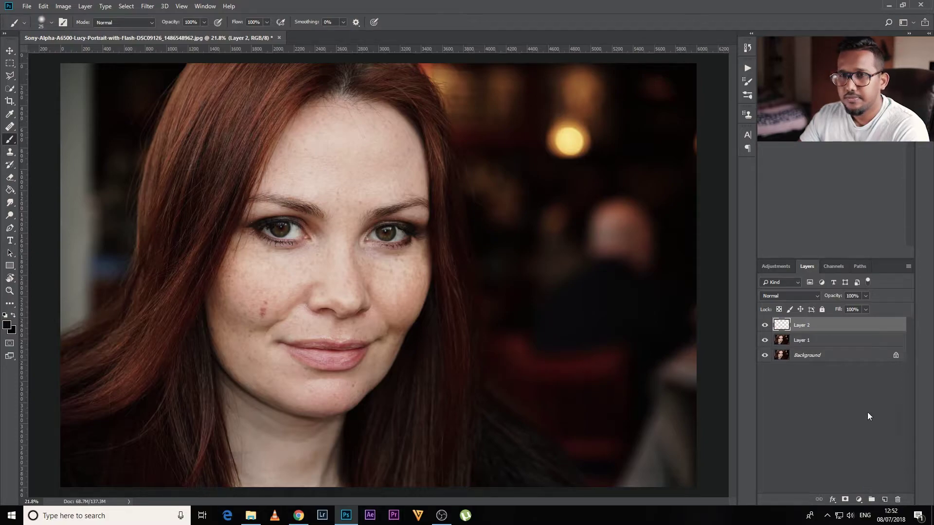
Step: Activate the Healing Brush with a sampled source and its sample scope set to Current & Below
click(10, 128)
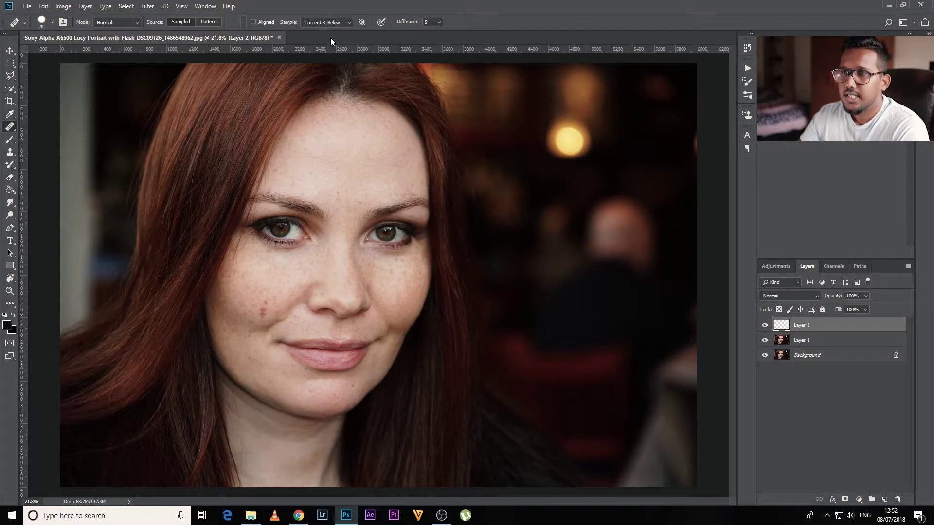
click(347, 25)
click(346, 24)
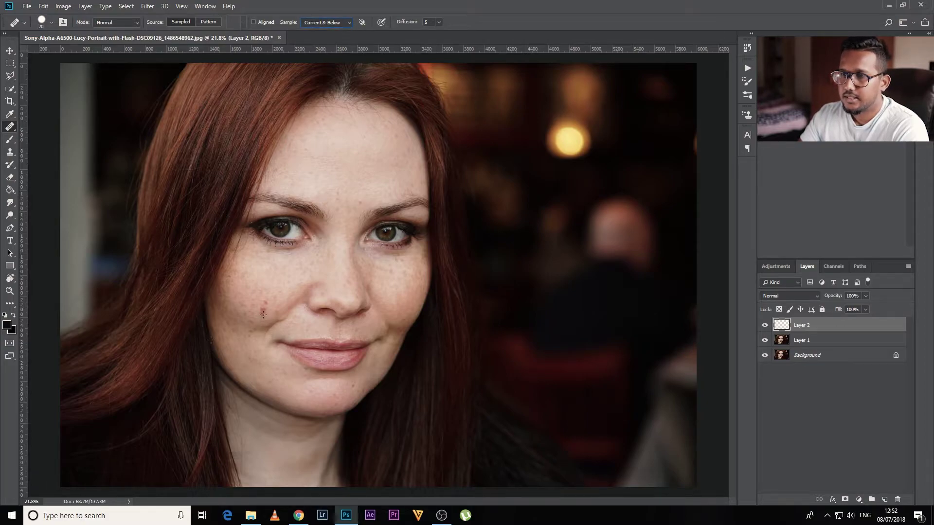
Step: Enlarge the Healing Brush to 45 and heal the red blemishes on the image-left cheek using clean skin above them
key(ctrl+plus)
key(ctrl+plus)
key(ctrl+plus)
drag(173, 291, 437, 198)
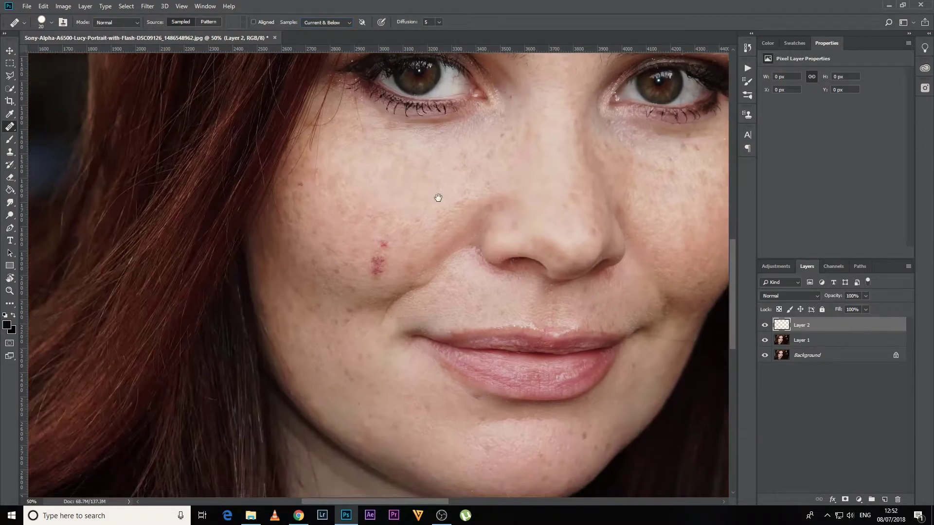
key(bracketright)
key(bracketright)
key(bracketright)
key(bracketright)
key(bracketright)
alt+click(405, 201)
click(383, 242)
drag(381, 254, 381, 274)
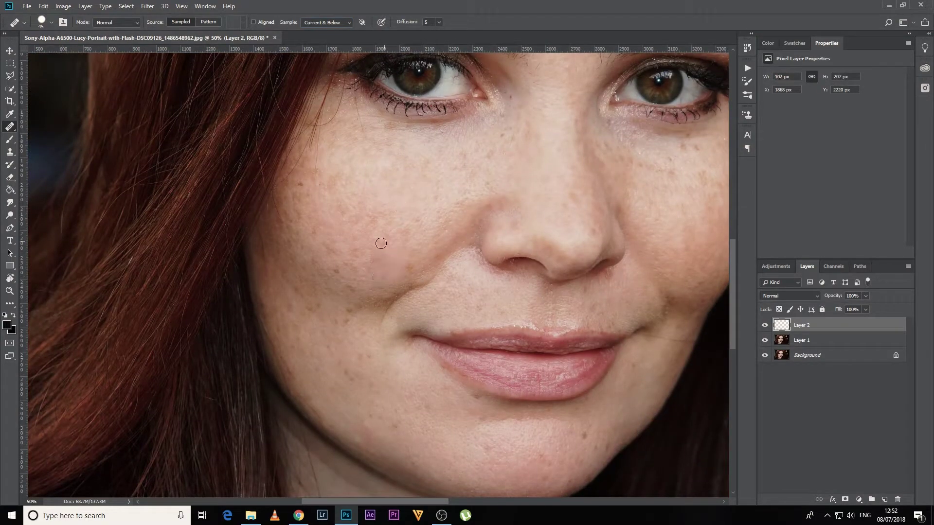
Step: Resample clean cheek skin and heal the small spots across the lower cheek and jaw on the image's left side
alt+click(422, 257)
click(375, 260)
click(332, 258)
click(341, 273)
click(351, 308)
click(327, 309)
click(335, 325)
click(306, 336)
click(313, 304)
click(329, 348)
click(368, 352)
click(345, 374)
Step: Heal the spots on the chin and below the lower lip
click(584, 438)
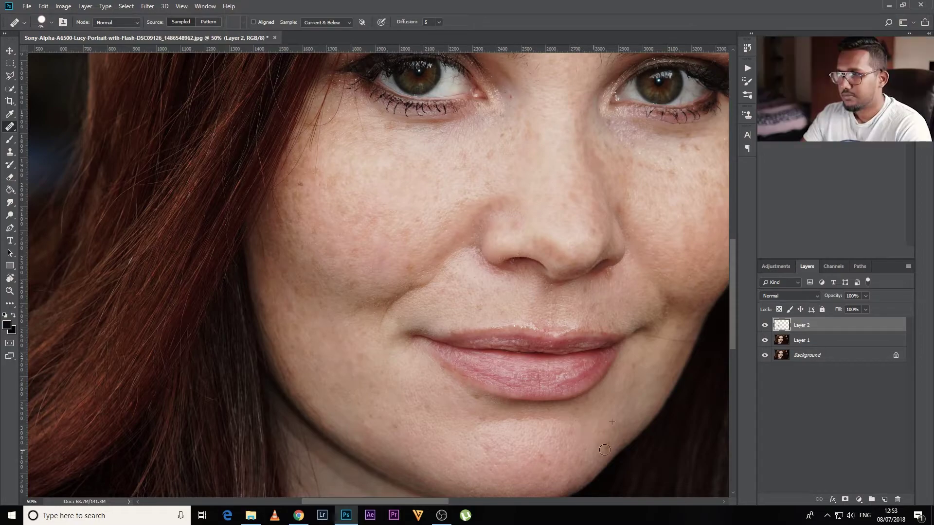
click(605, 447)
click(458, 400)
click(489, 437)
click(540, 454)
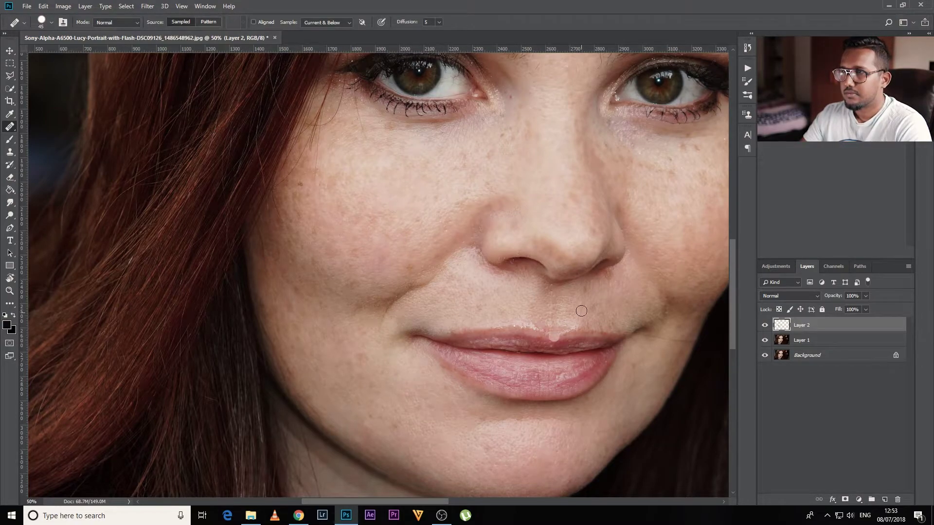
Step: Heal the marks beside the image-right corner of the mouth, sampling nearby clean skin
alt+click(640, 374)
click(634, 364)
alt+click(648, 351)
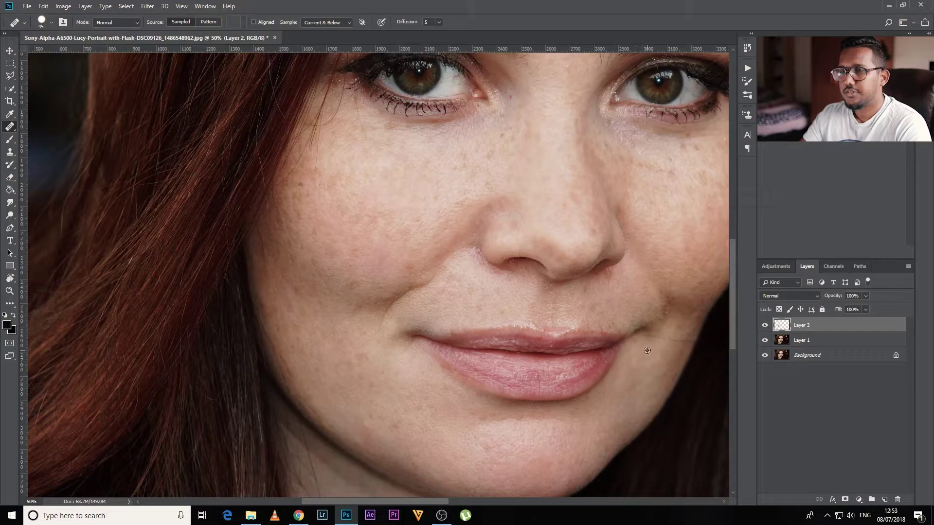
click(645, 340)
click(680, 341)
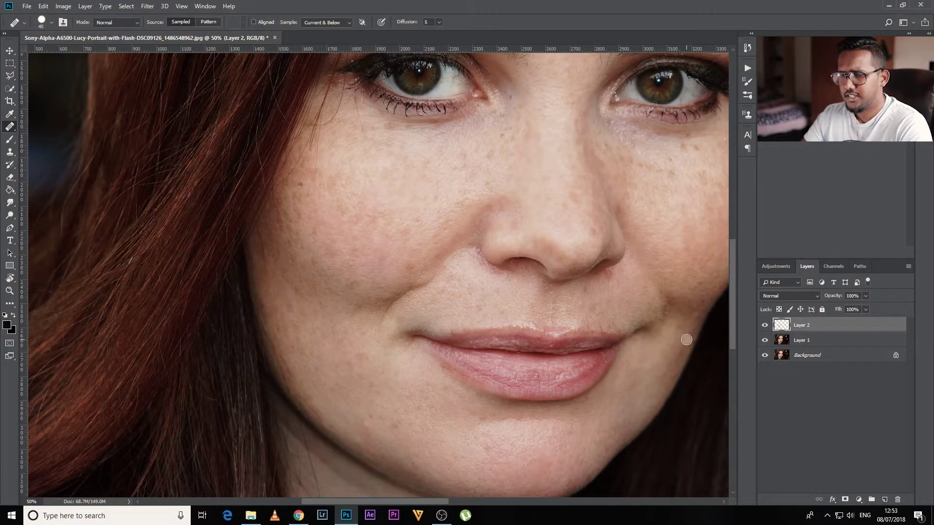
Step: Sample skin above the upper lip and heal the spots between the nose and mouth
alt+click(611, 301)
click(591, 311)
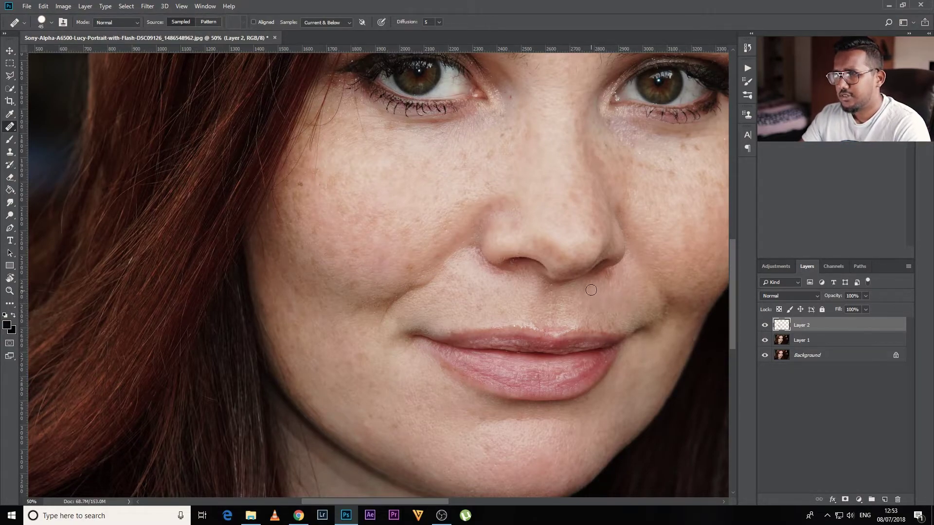
click(590, 289)
click(584, 302)
click(574, 314)
click(525, 291)
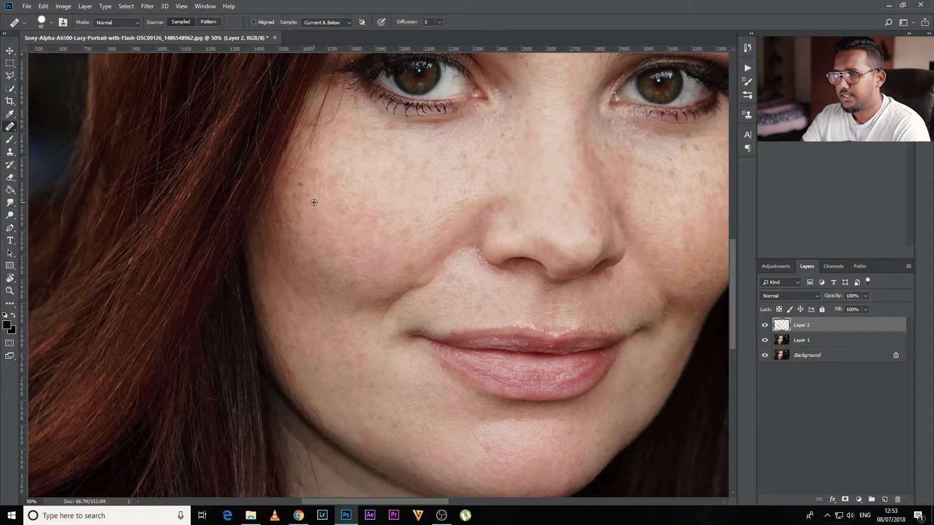
Step: Heal the spots on the image-left cheek and along that side of the nose, resampling nearby skin
click(418, 181)
alt+click(480, 145)
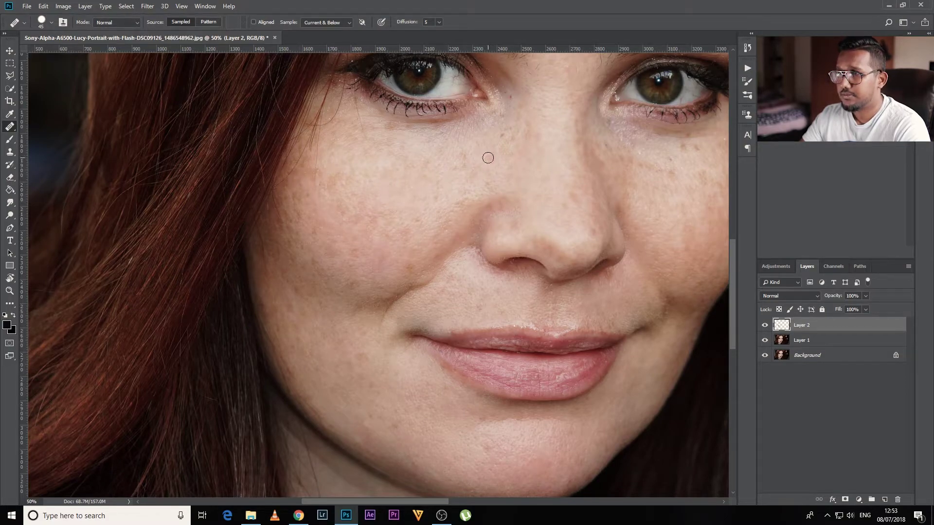
click(494, 153)
click(496, 138)
click(505, 131)
click(495, 142)
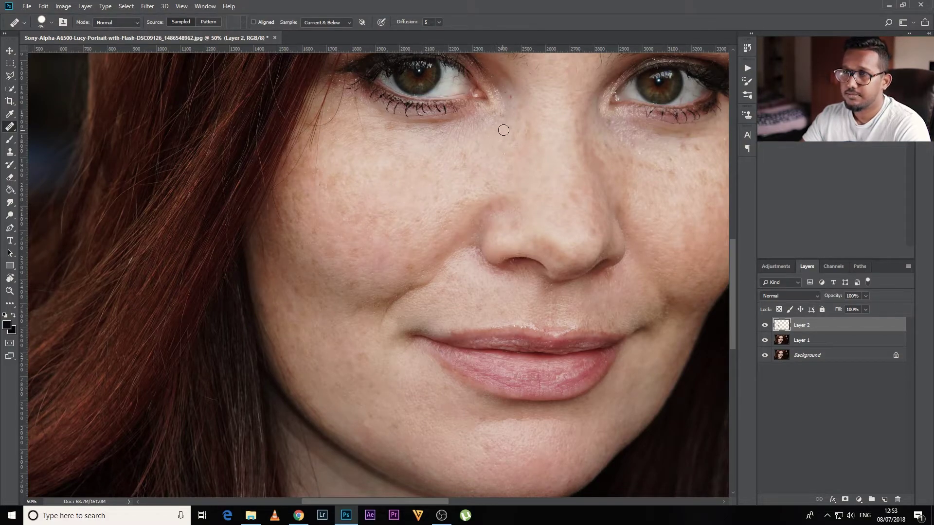
Step: Heal the spots beside the nose and under the image-right eye using a fresh cheek sample
click(602, 168)
drag(617, 167, 497, 221)
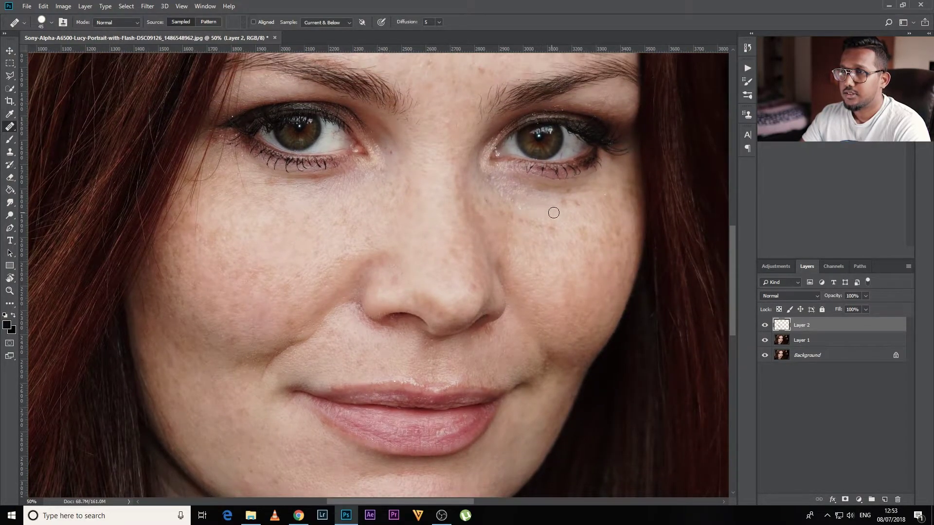
alt+click(580, 215)
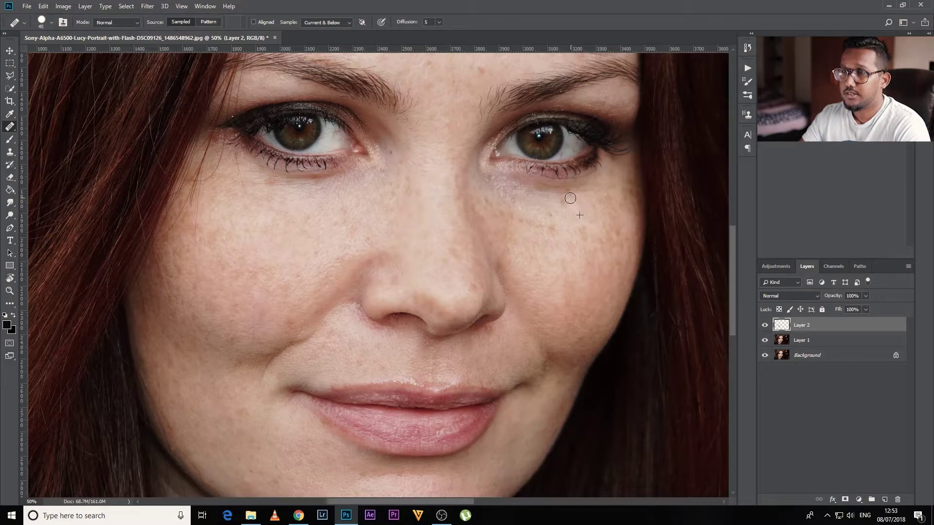
click(564, 200)
click(565, 192)
click(553, 219)
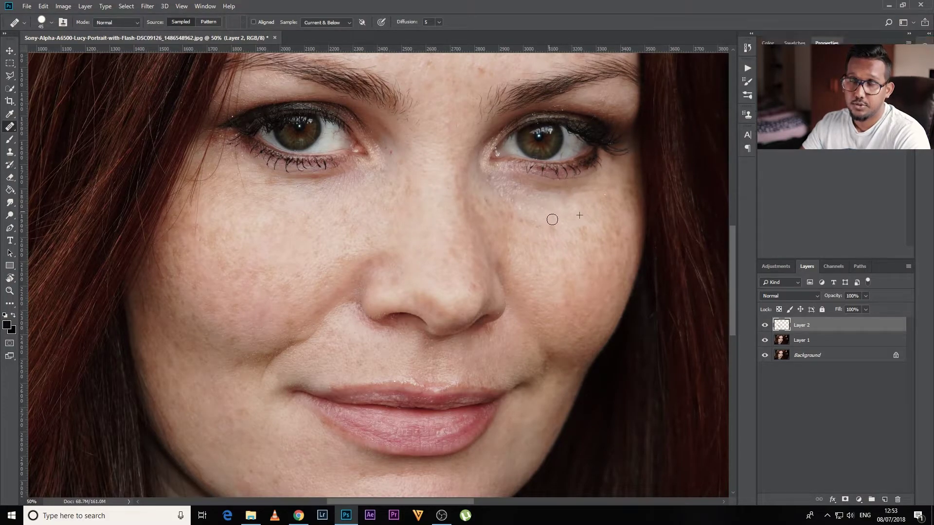
drag(555, 227, 508, 210)
Step: Heal the blemishes near the image-left inner eye corner and between the eyebrows, sampling forehead skin
scroll(414, 194, up, 3)
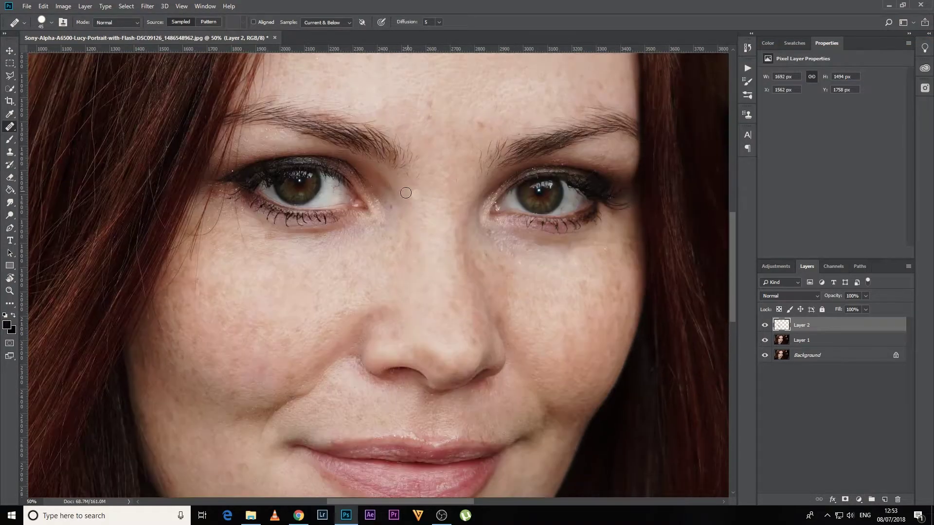
click(390, 221)
scroll(438, 170, up, 2)
scroll(458, 152, up, 1)
alt+click(436, 160)
click(432, 187)
click(431, 203)
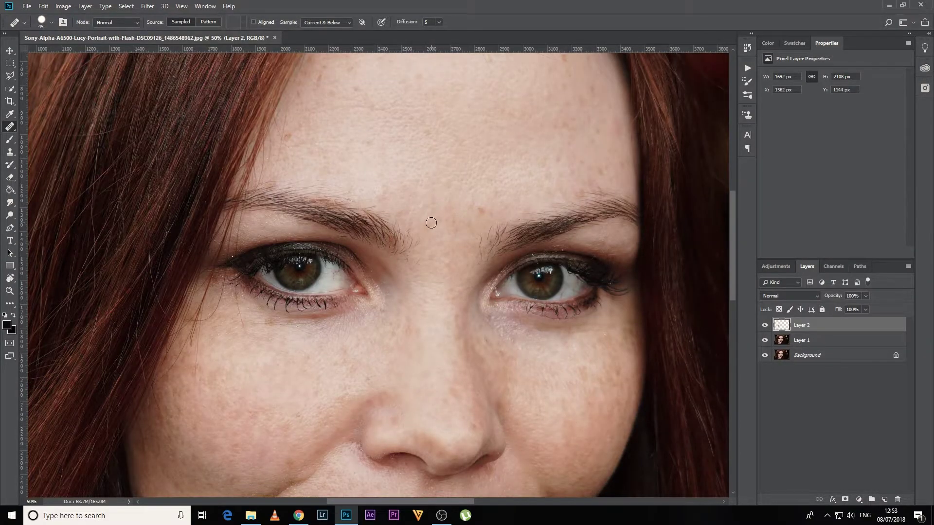
click(483, 212)
Step: Heal the spots across the upper forehead and down its image-right edge, resampling skin near the hairline
scroll(482, 212, up, 3)
click(538, 166)
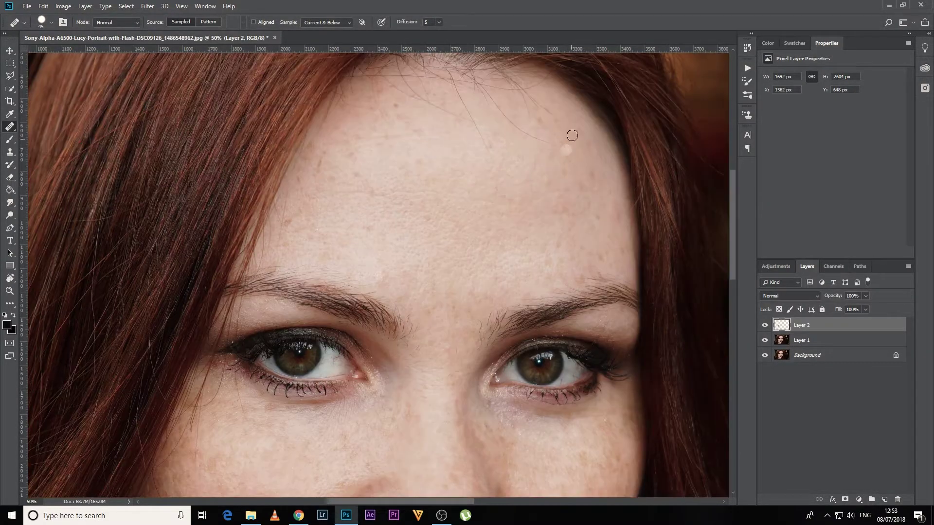
click(396, 108)
click(399, 117)
alt+click(577, 127)
click(591, 170)
click(597, 215)
click(595, 227)
click(604, 258)
click(615, 236)
click(616, 204)
click(590, 226)
Step: Heal the remaining spots on the image-left side of the forehead
scroll(585, 214, down, 2)
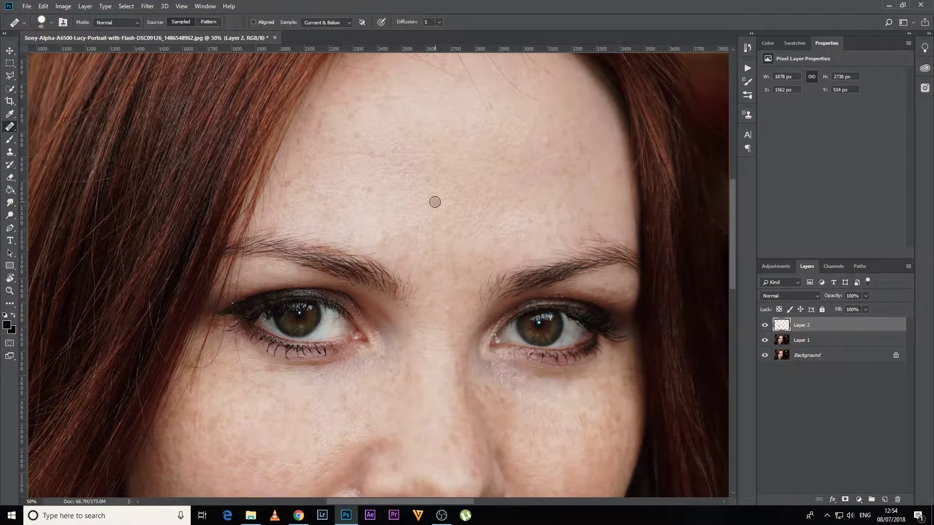
click(281, 200)
click(283, 175)
click(356, 215)
Step: Compare the whole portrait with and without the healing layer by toggling Layer 2's visibility
scroll(395, 170, down, 8)
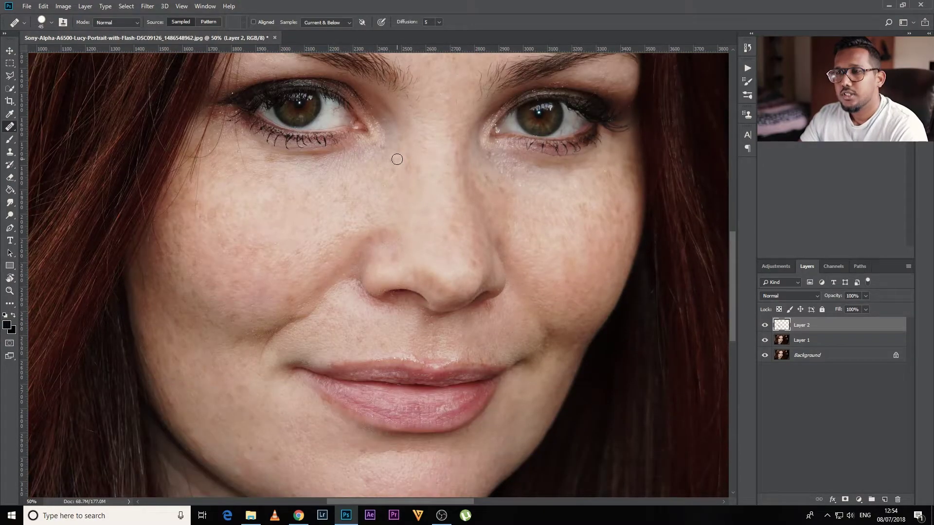
key(ctrl+0)
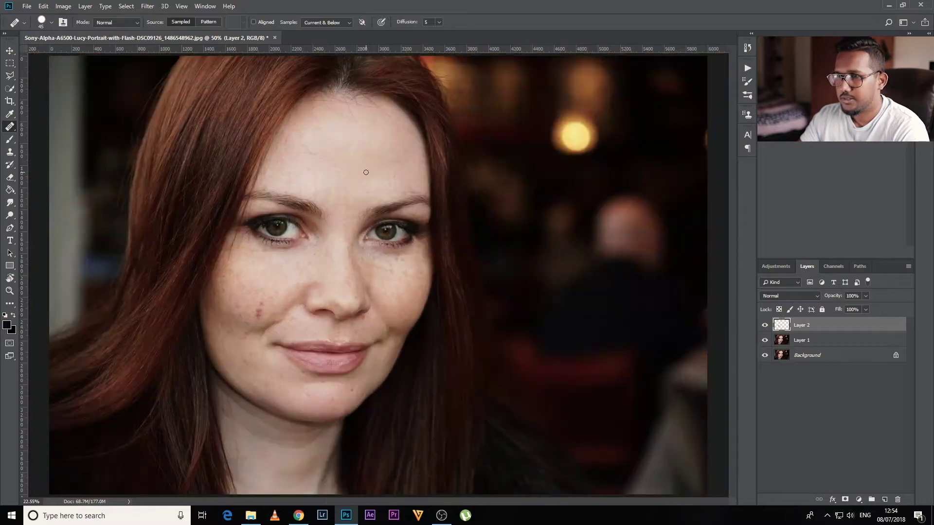
click(765, 326)
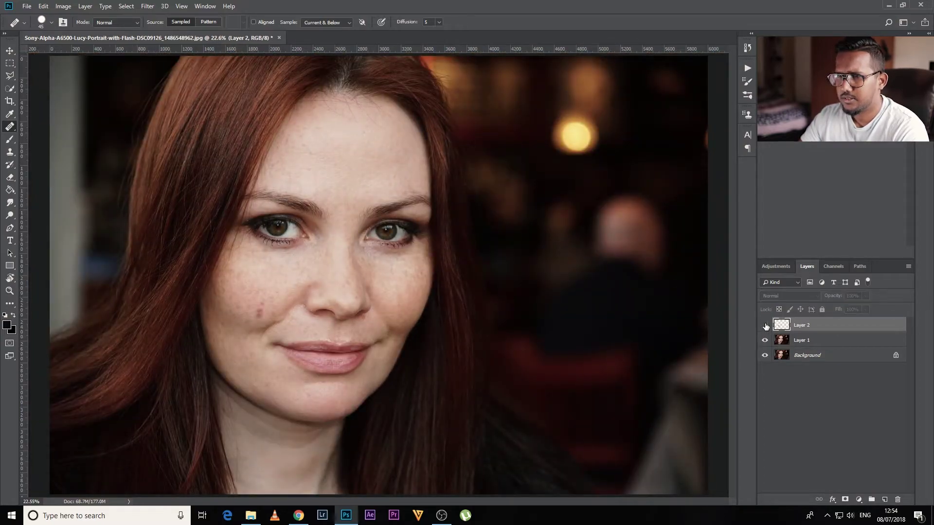
click(765, 325)
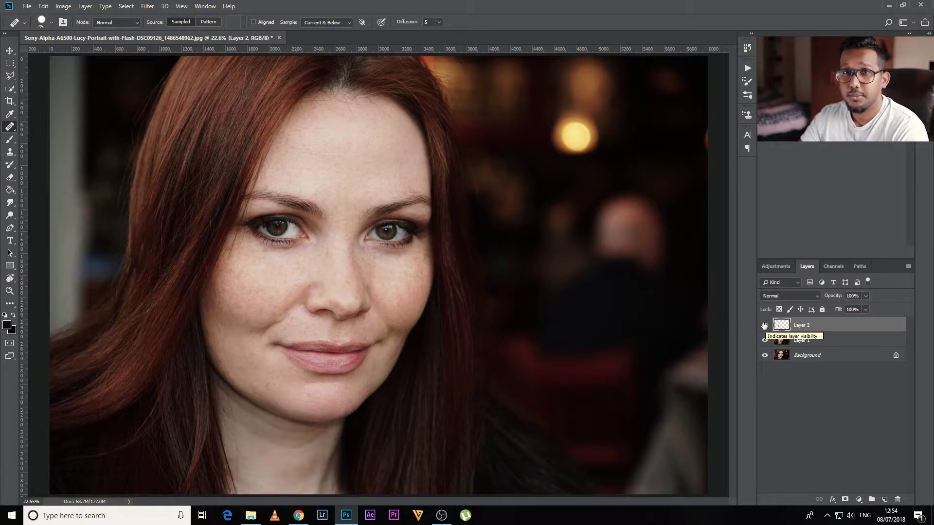
Step: Duplicate Layer 1 and Layer 2 together and merge the duplicates into one layer
shift+click(852, 337)
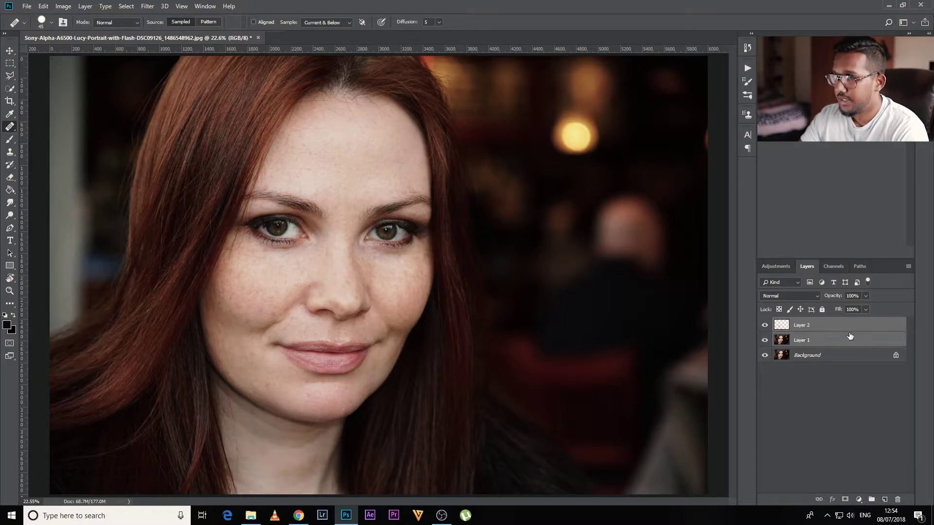
key(ctrl+j)
right_click(850, 333)
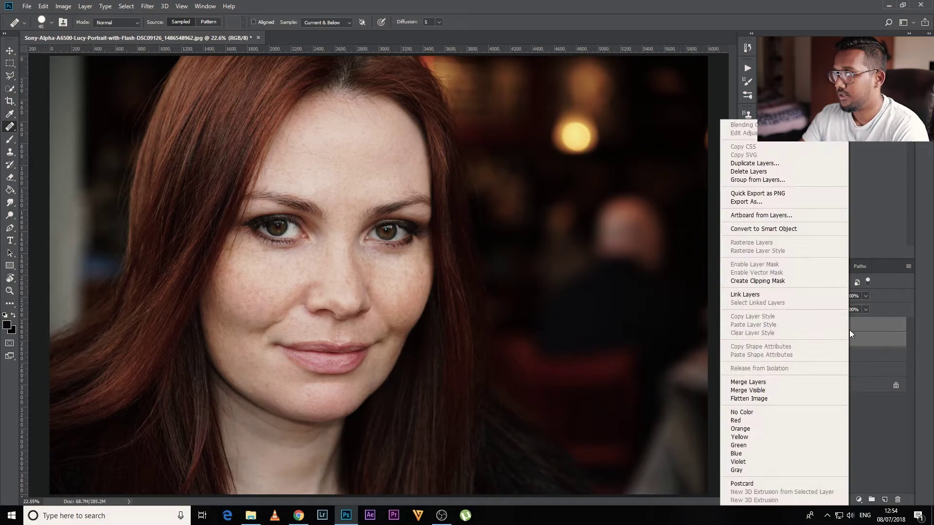
click(783, 383)
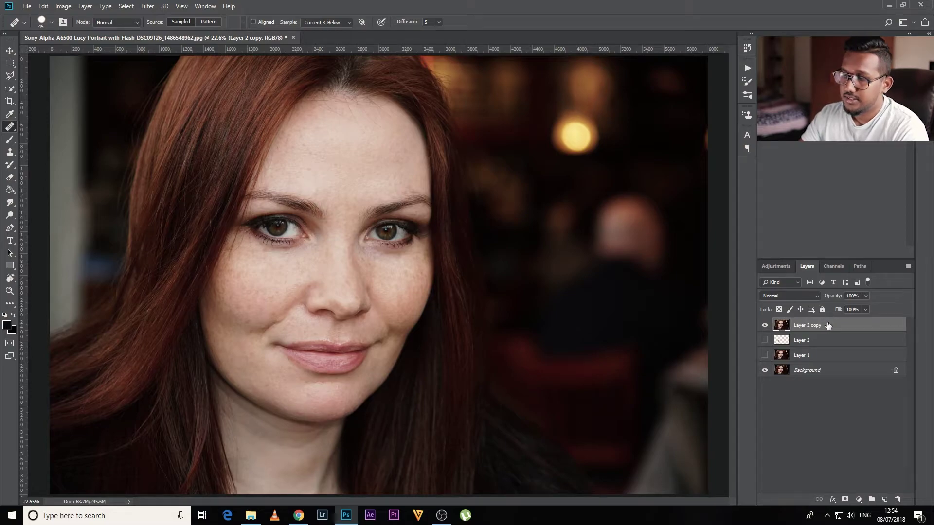
Step: Duplicate the merged layer, invert the new copy's colours and set its blend mode to Vivid Light
key(ctrl+j)
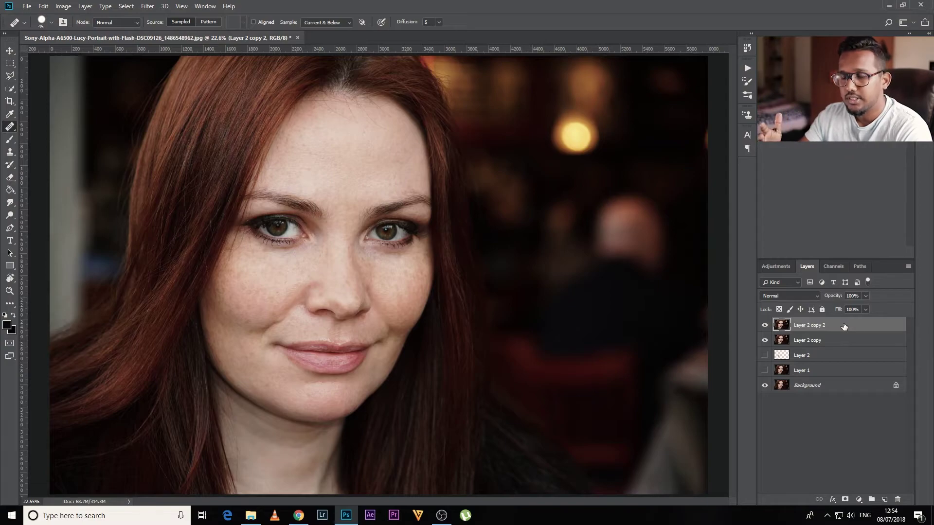
key(ctrl+i)
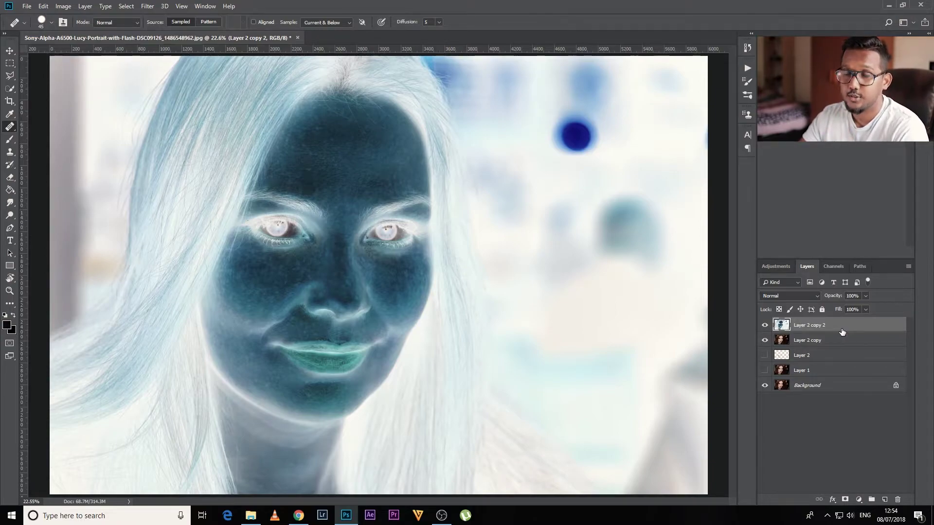
click(817, 296)
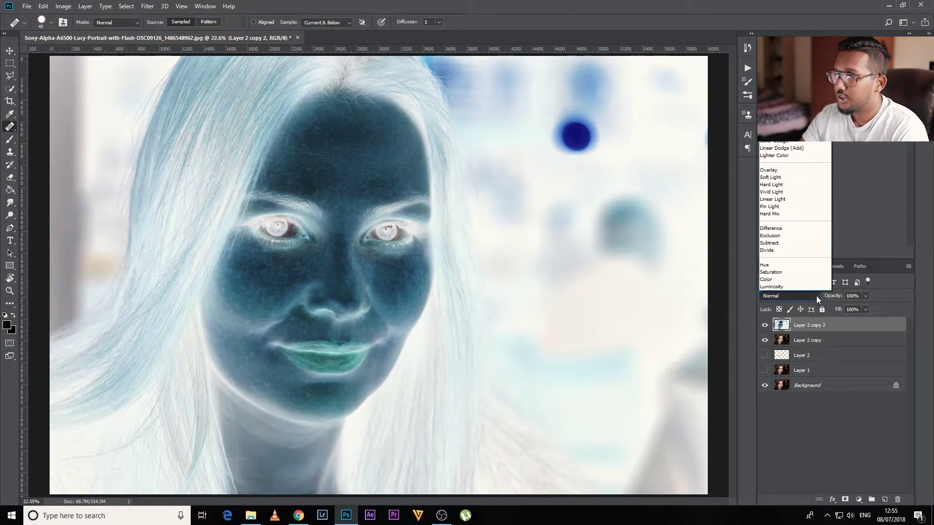
click(801, 197)
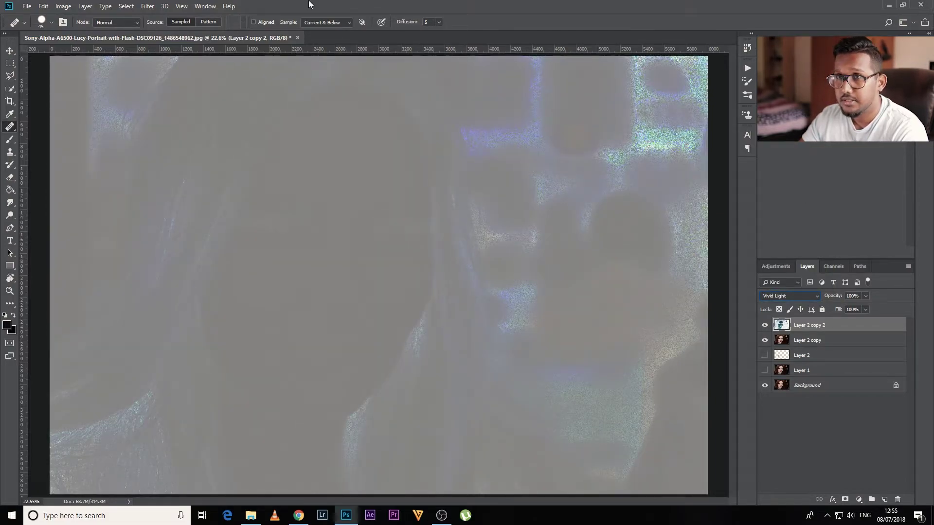
Step: Apply a High Pass filter with a 10-pixel radius to the inverted Vivid Light copy
click(147, 6)
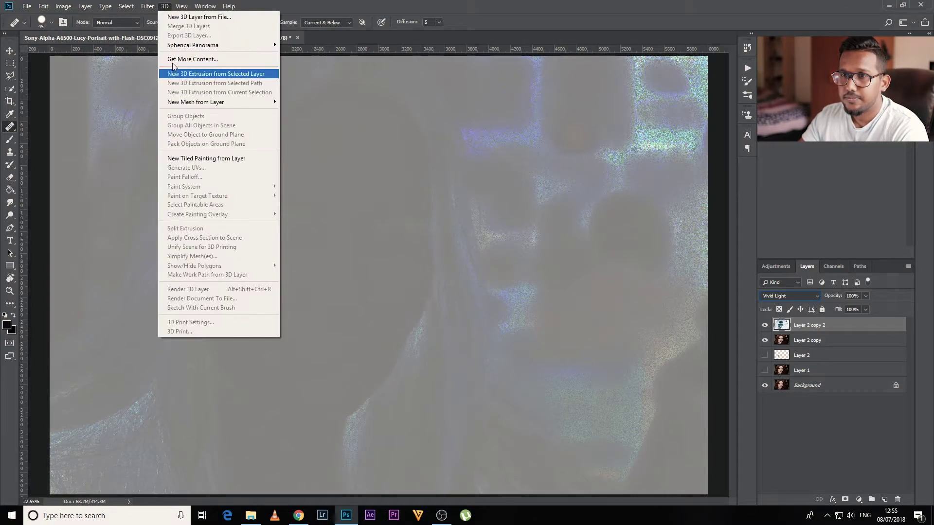
mouse_move(223, 203)
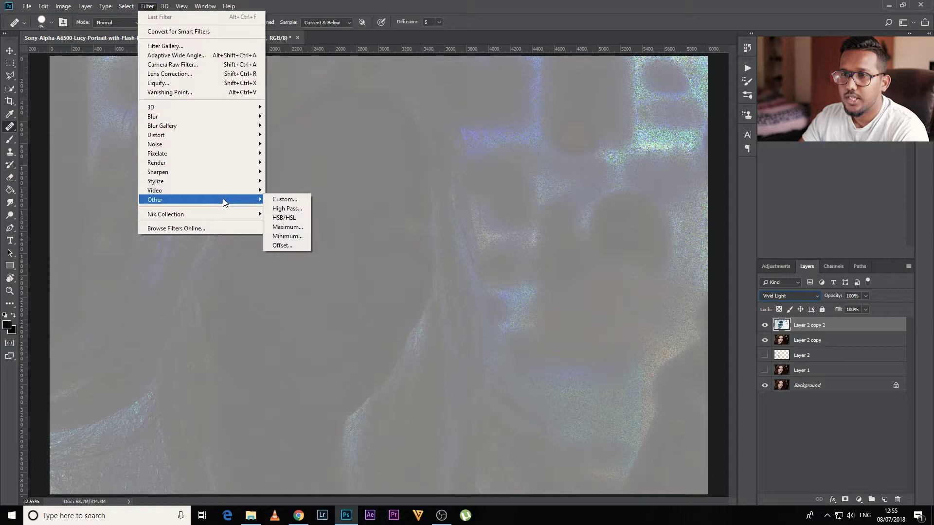
click(304, 208)
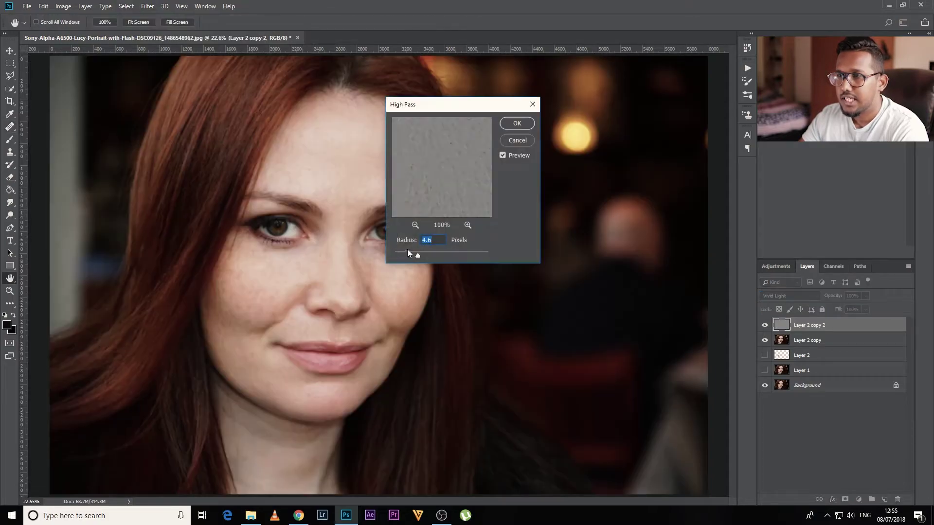
click(439, 240)
text(24)
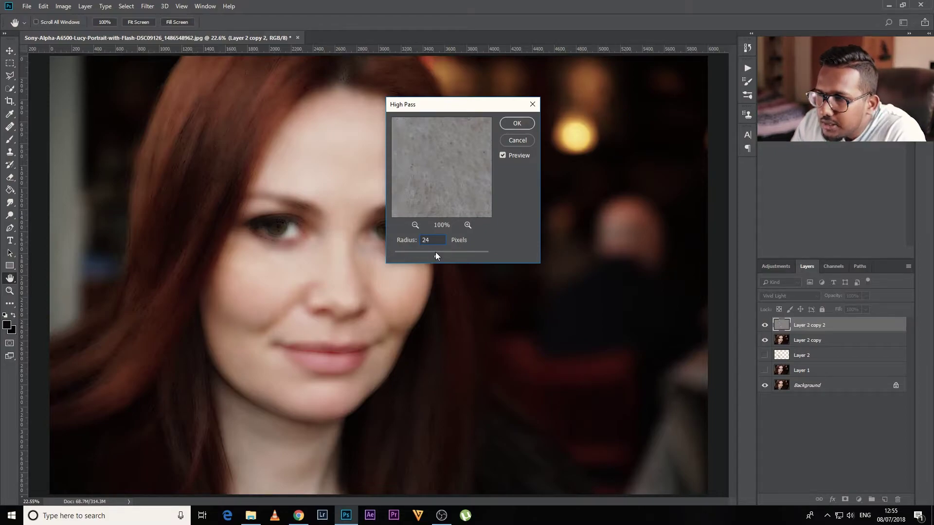
drag(435, 253, 432, 253)
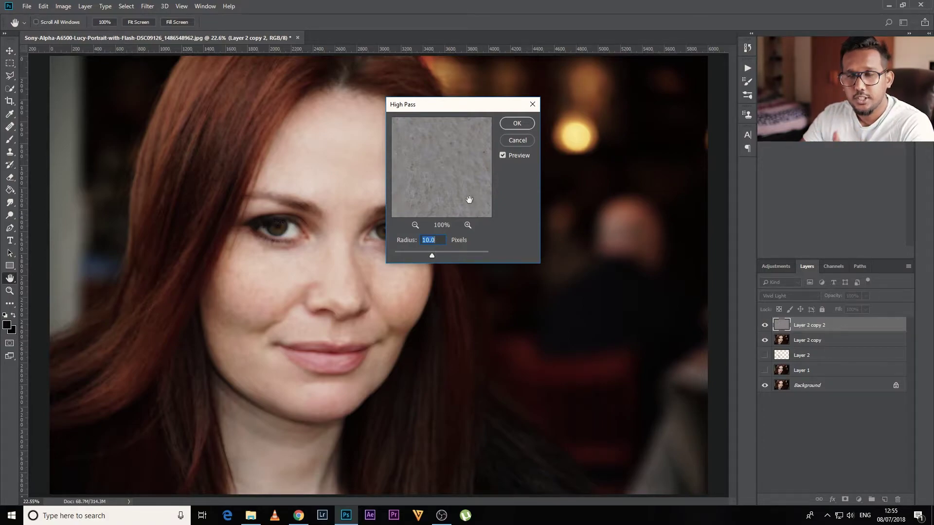
click(519, 123)
key(j)
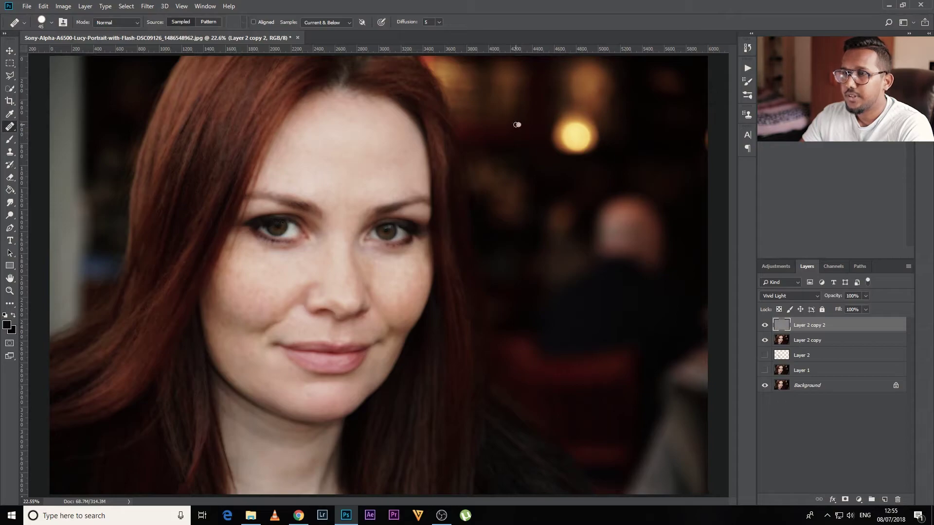
Step: Apply a Gaussian Blur with a 4.8-pixel radius to the filtered Layer 2 copy 2
click(148, 5)
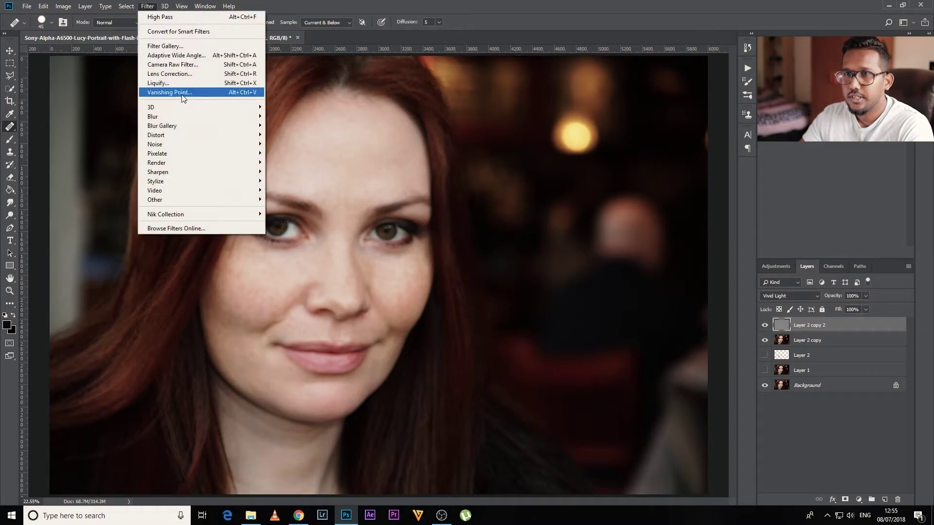
mouse_move(194, 119)
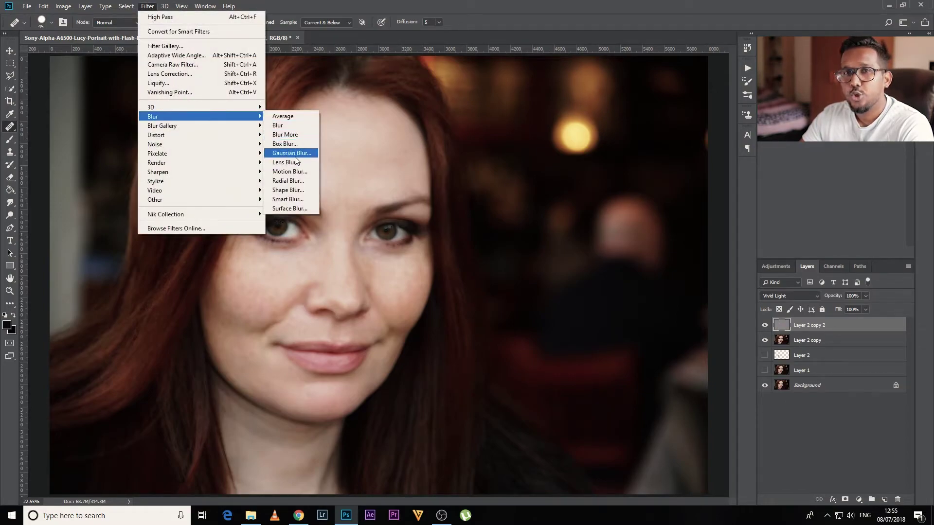
click(294, 155)
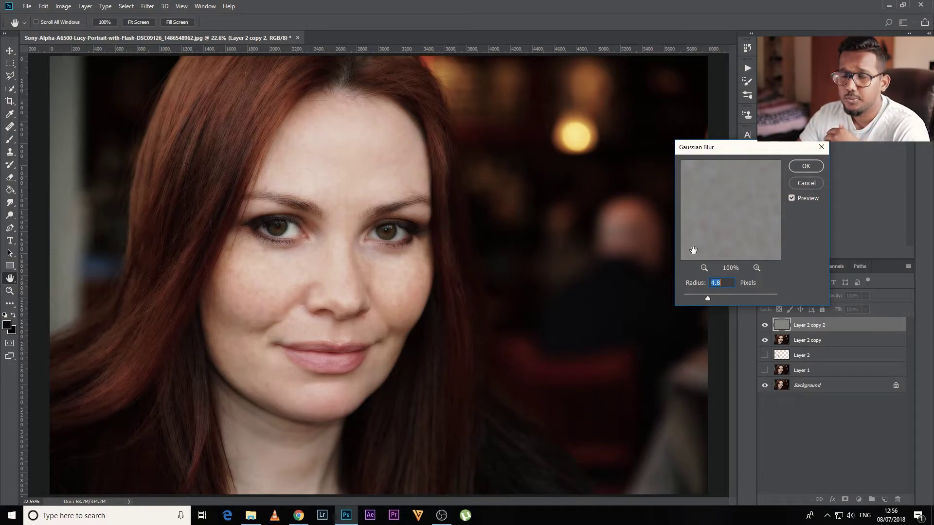
click(807, 166)
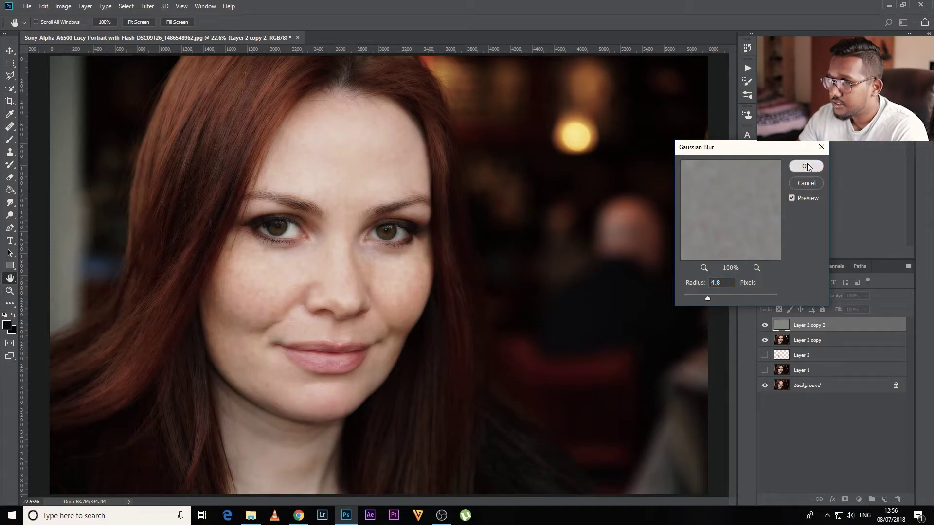
key(j)
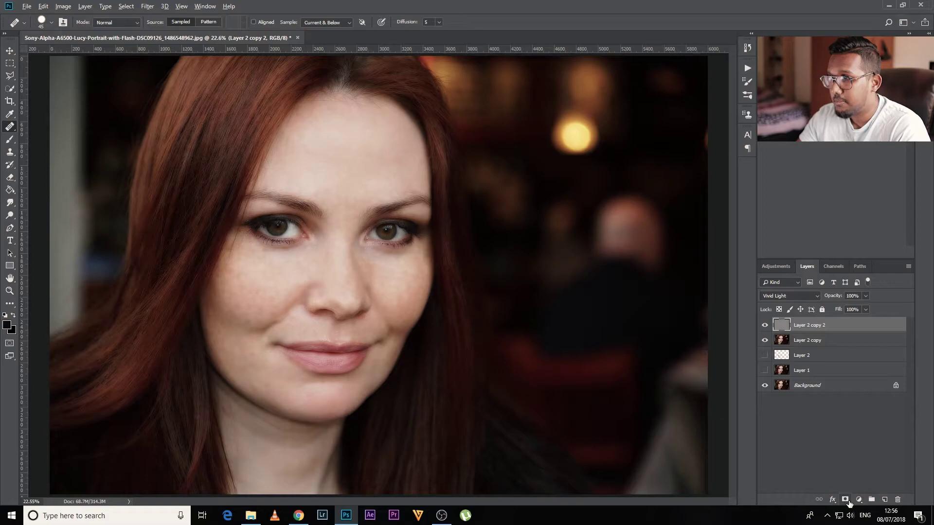
Step: Hide Layer 2 copy 2 behind a black layer mask and ready the Brush tool with white as foreground colour
alt+click(846, 500)
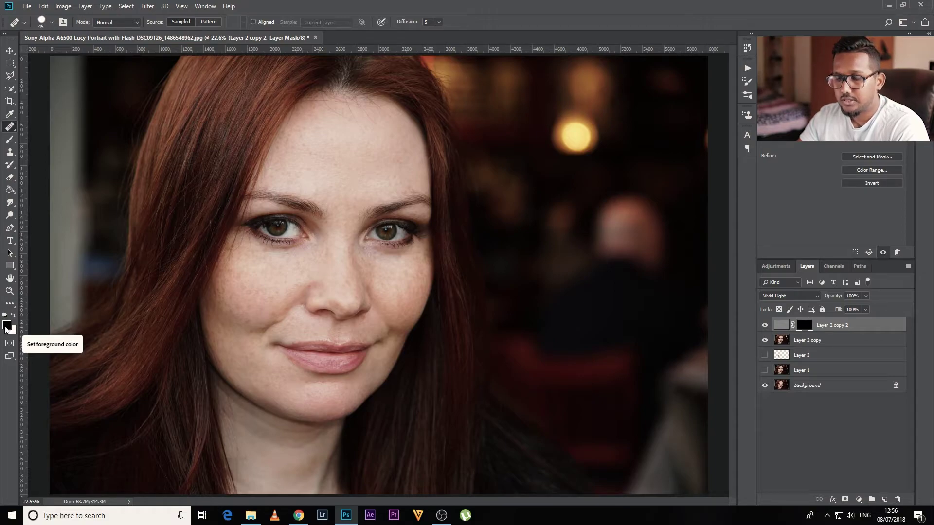
key(x)
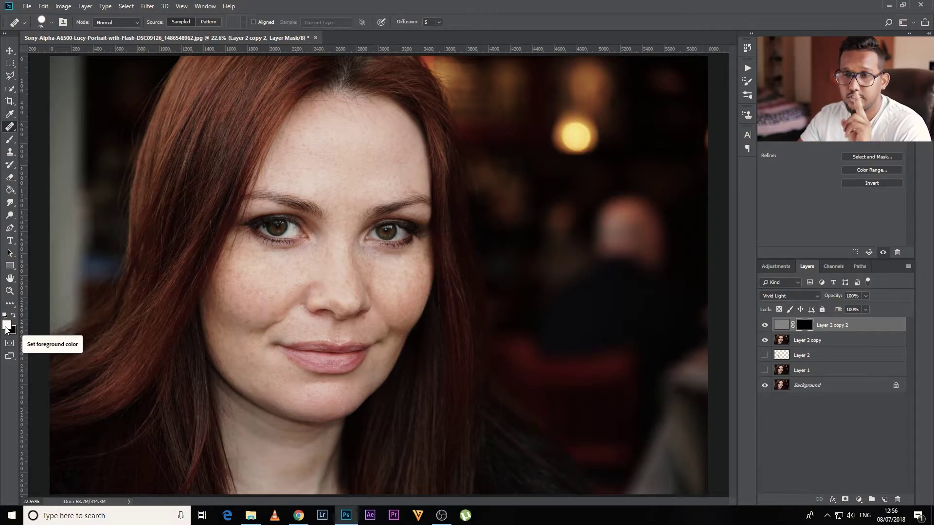
click(9, 140)
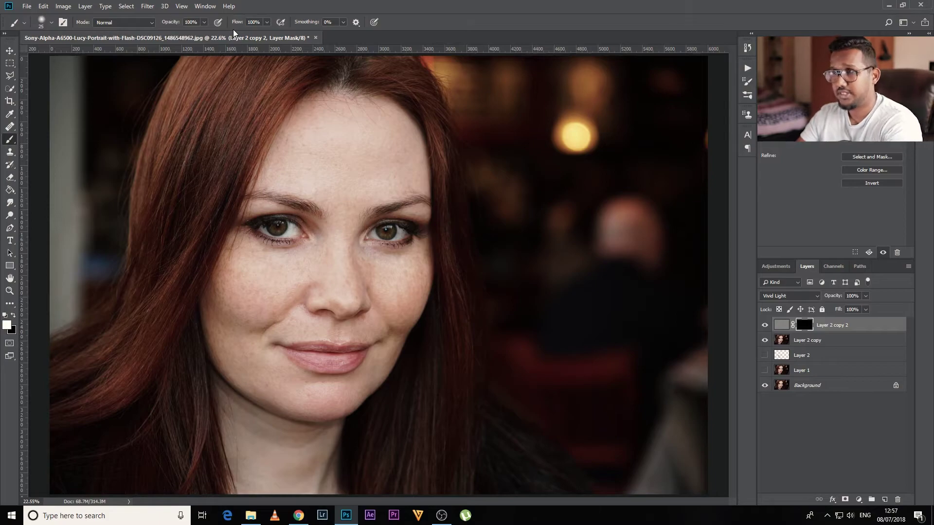
Step: Paint white on the mask across the middle and upper forehead with a 400 px brush
key(bracketright)
key(bracketright)
key(bracketright)
key(bracketright)
key(bracketright)
key(bracketright)
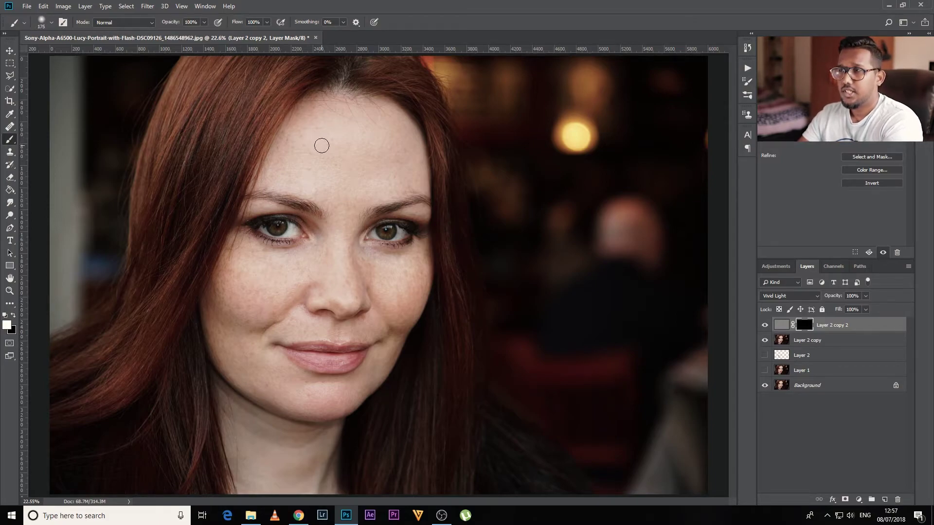
key(bracketright)
key(bracketright)
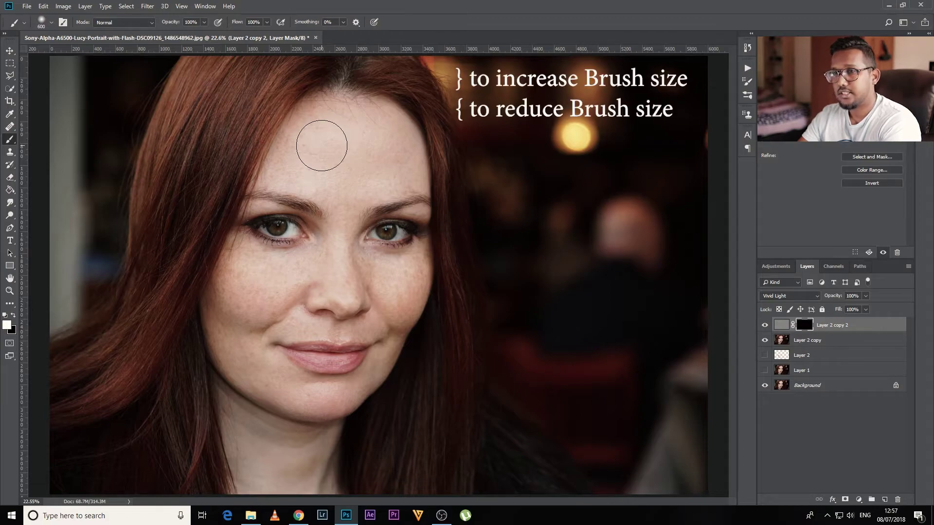
key(bracketleft)
key(bracketleft)
key(bracketleft)
key(bracketright)
key(bracketright)
key(bracketleft)
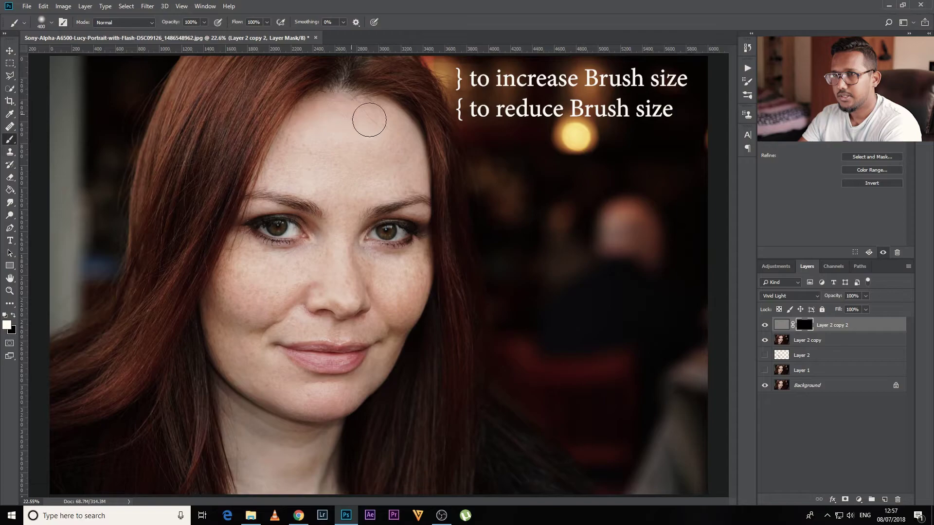
mouse_move(383, 131)
mouse_down()
mouse_move(347, 114)
mouse_move(322, 157)
mouse_move(342, 138)
mouse_move(311, 141)
mouse_move(307, 120)
mouse_move(287, 152)
mouse_move(304, 120)
mouse_move(282, 151)
mouse_up()
Step: Paint white on the mask over the lower forehead and between the eyebrows, using brush sizes between 175 and 250 px
key(bracketleft)
key(bracketleft)
key(bracketleft)
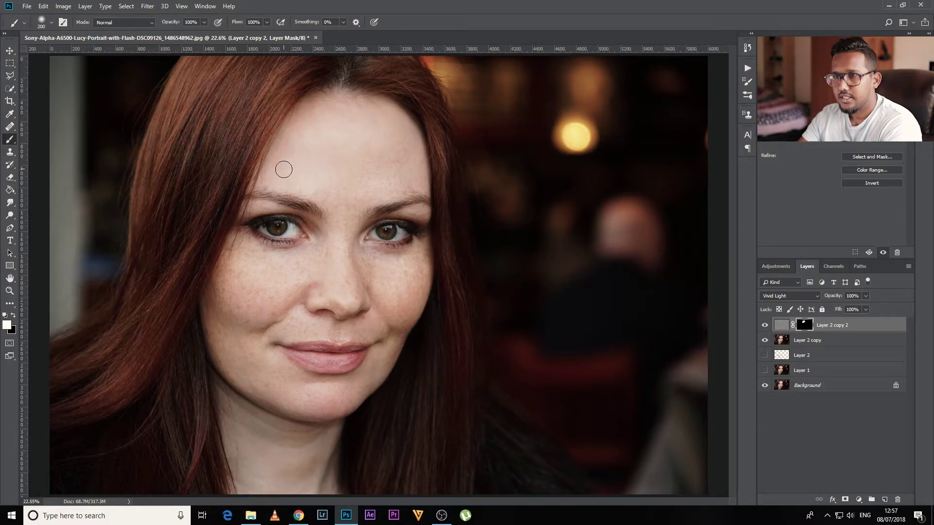
key(bracketright)
drag(340, 205, 342, 209)
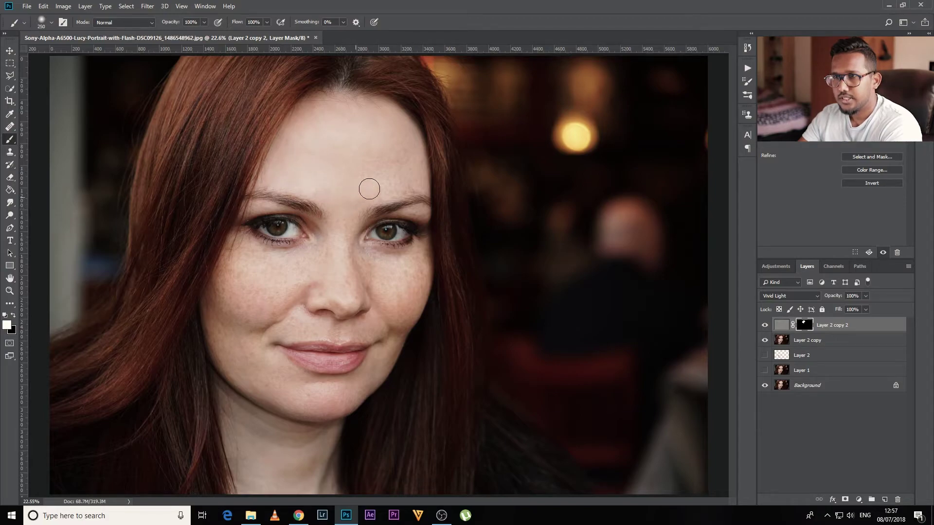
key(bracketleft)
key(bracketleft)
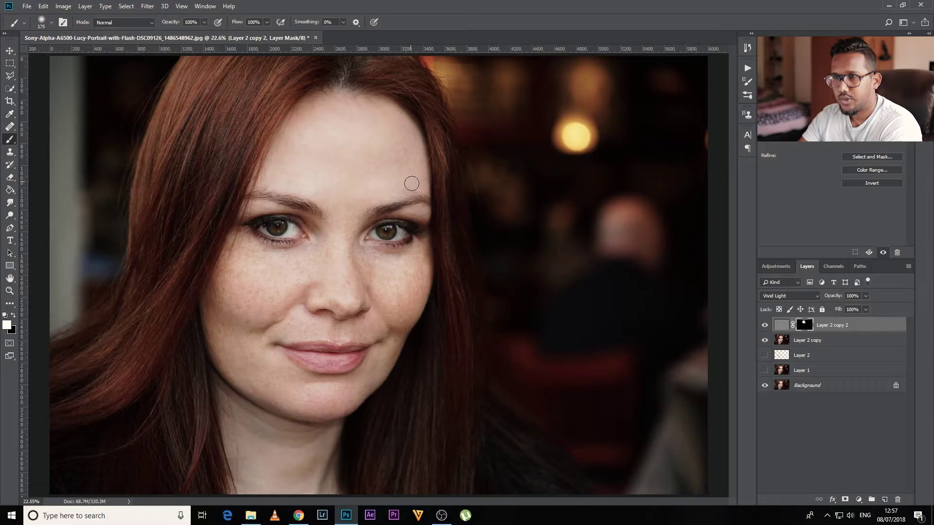
key(bracketright)
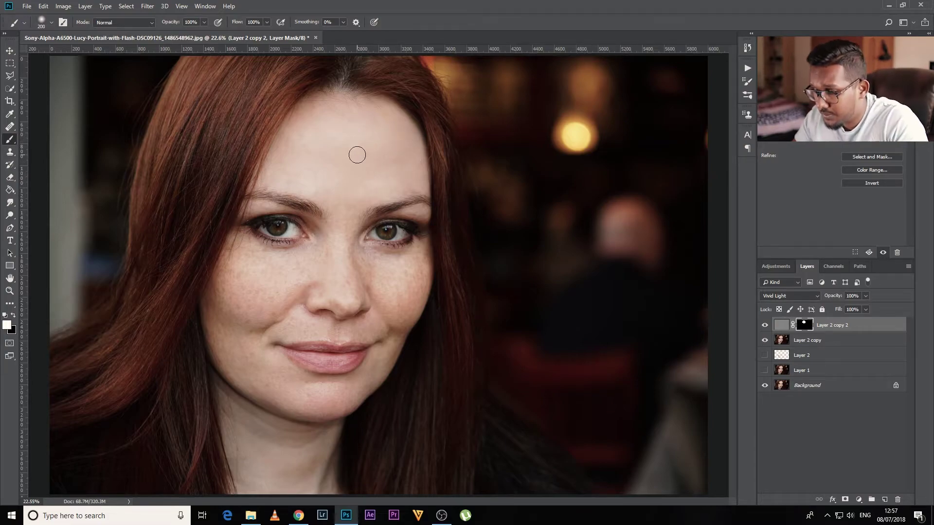
Step: Paint white on the mask over the skin beneath the image-left eye with a 175 px brush
key(ctrl+plus)
key(ctrl+plus)
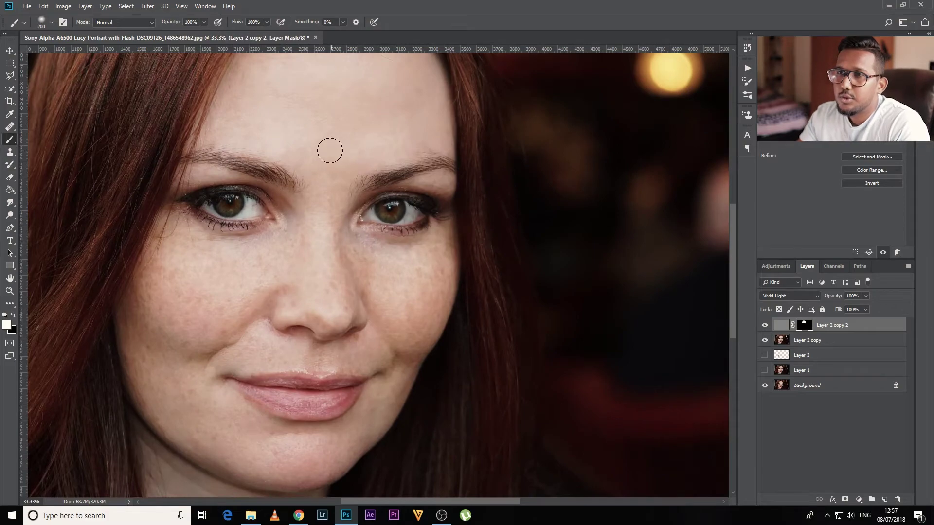
drag(330, 150, 453, 286)
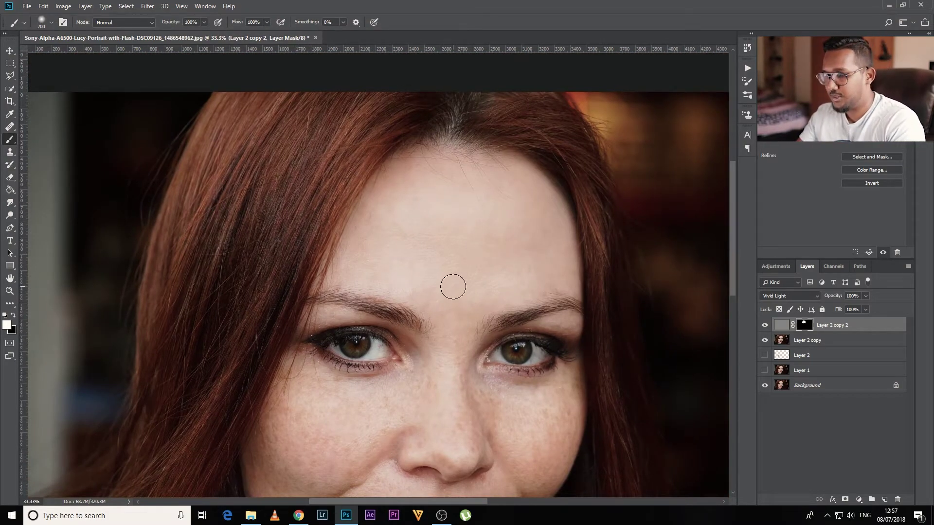
scroll(452, 278, down, 2)
key(bracketleft)
key(bracketleft)
scroll(467, 248, down, 1)
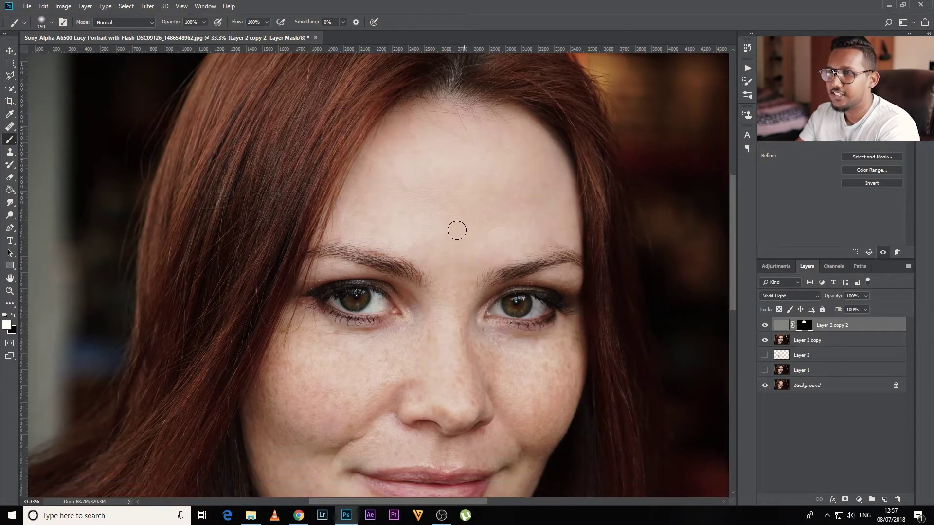
scroll(448, 230, down, 3)
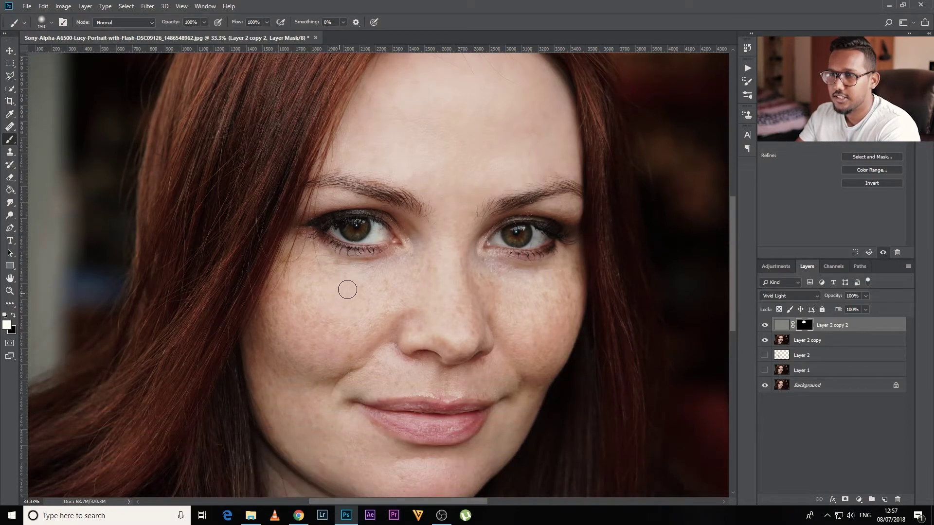
key(bracketright)
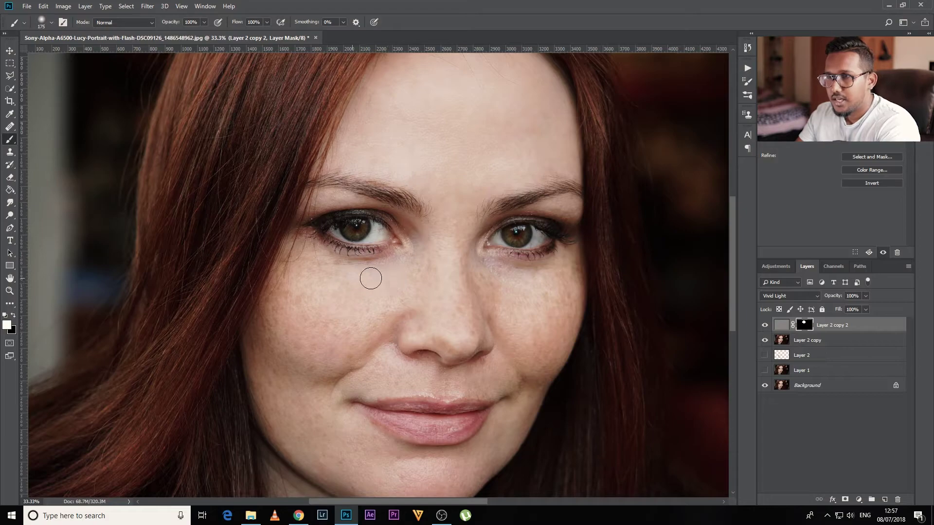
drag(371, 279, 326, 273)
key(bracketleft)
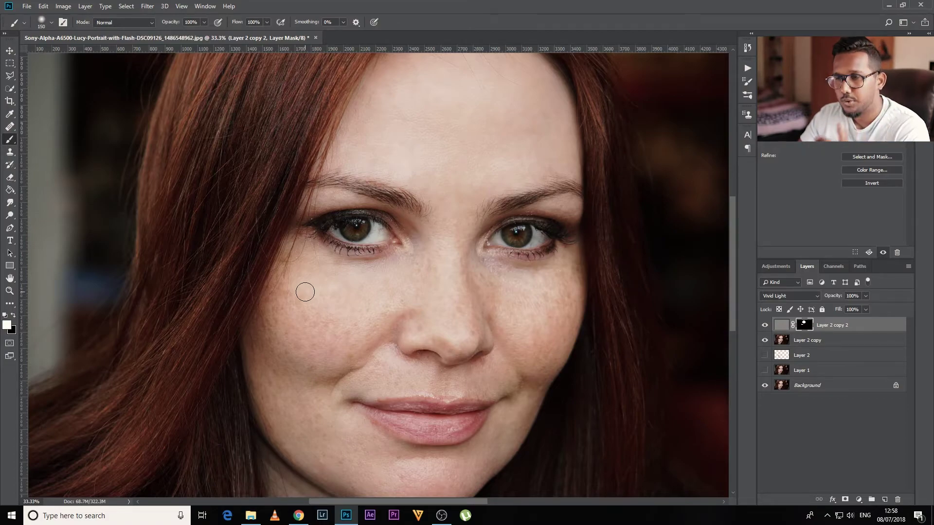
Step: Paint white on the mask down the image-left cheek towards the jaw with a brush of about 200 px
key(Return)
key(Return)
key(Return)
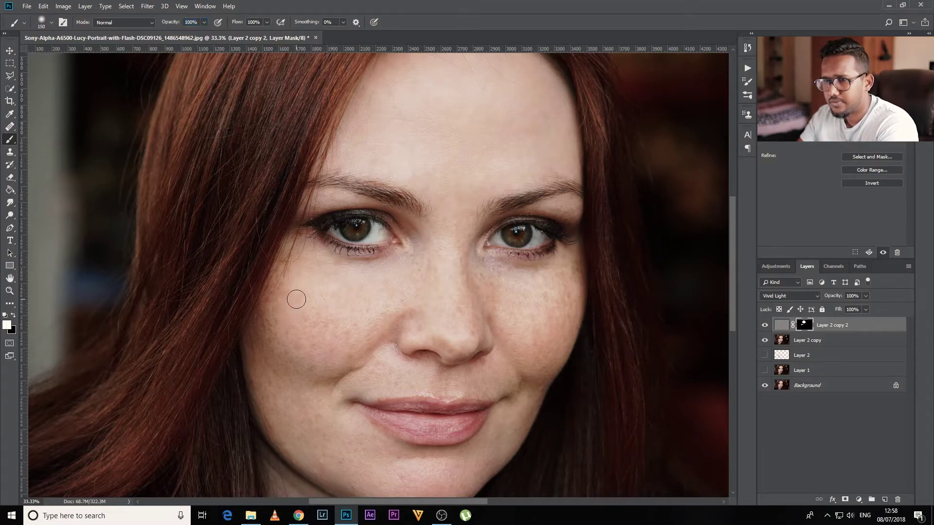
key(])
key(])
mouse_move(296, 299)
mouse_down()
mouse_move(312, 328)
mouse_move(368, 309)
mouse_move(338, 324)
mouse_move(401, 285)
mouse_move(332, 343)
mouse_move(305, 337)
mouse_move(309, 346)
mouse_move(290, 349)
mouse_move(277, 327)
mouse_move(284, 273)
mouse_move(265, 344)
mouse_move(272, 399)
mouse_move(285, 343)
mouse_move(291, 373)
mouse_move(311, 371)
mouse_move(300, 370)
mouse_move(314, 426)
mouse_move(266, 391)
mouse_move(280, 430)
mouse_move(307, 385)
mouse_up()
key([)
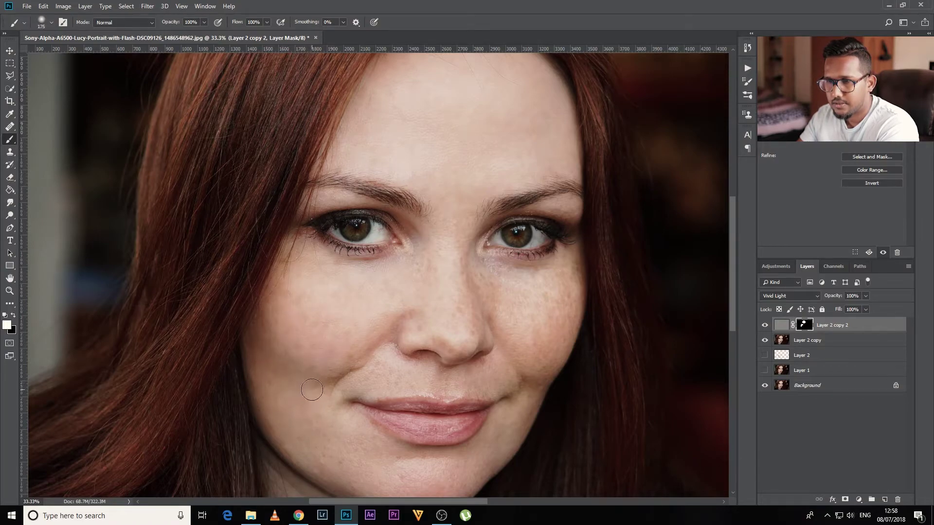
Step: Paint white on the mask from the image-left mouth corner up to the nostril with a smaller brush
key([)
key([)
key([)
key([)
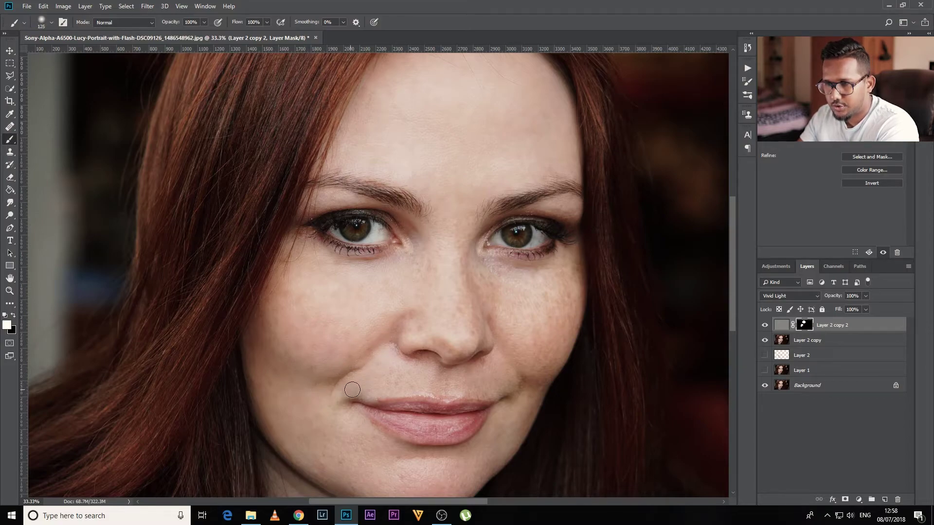
mouse_move(355, 390)
mouse_down()
mouse_move(404, 382)
mouse_move(400, 370)
mouse_move(382, 378)
mouse_move(389, 390)
mouse_move(421, 377)
mouse_move(383, 356)
mouse_up()
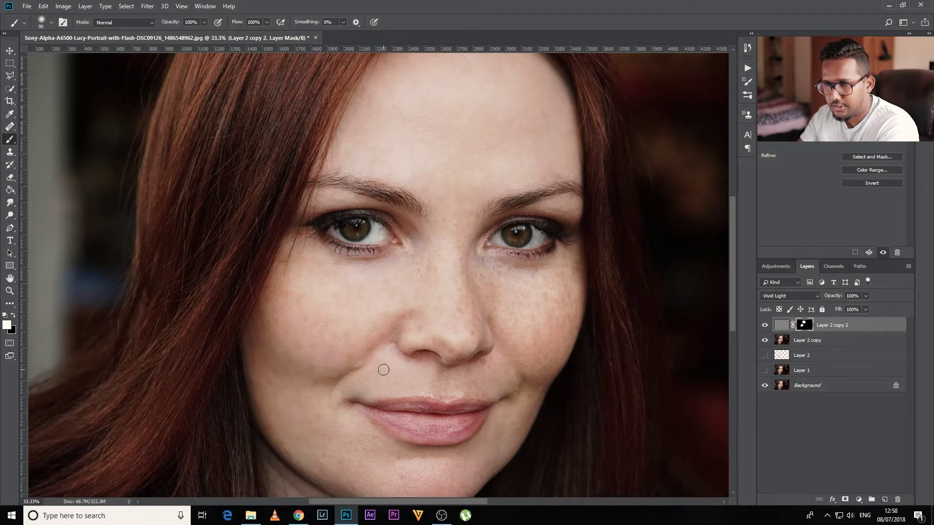
Step: Paint white on the mask along the skin above the upper lip to the image-right mouth corner, starting at 70 px
key(bracketleft)
key(bracketleft)
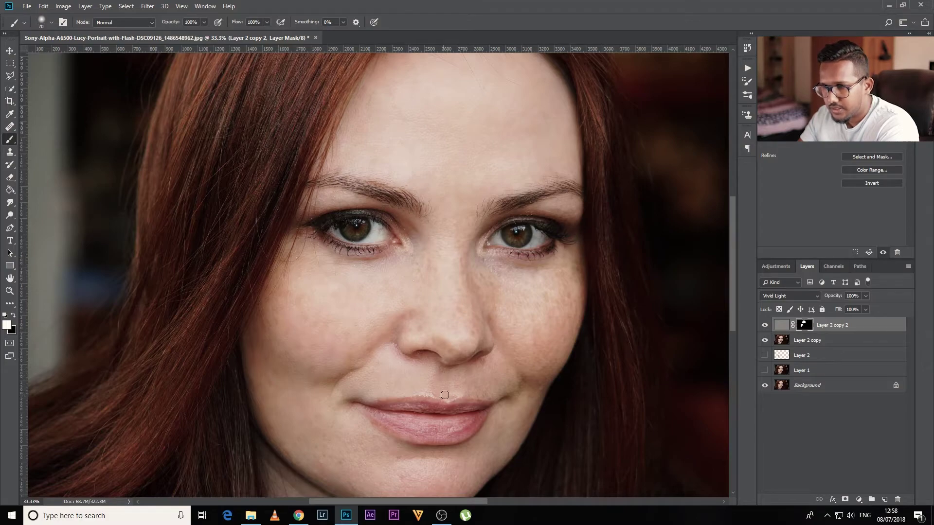
drag(451, 387, 482, 372)
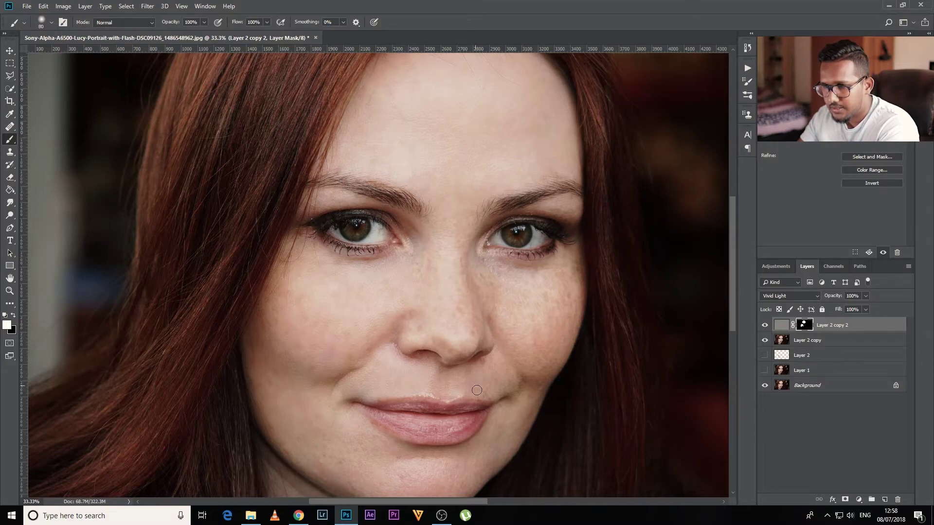
key(bracketright)
mouse_move(495, 379)
mouse_down()
mouse_move(480, 367)
mouse_move(504, 371)
mouse_up()
Step: Paint white on the mask over the chin and the skin below the lower lip, with brushes between 175 and 100 px
key(bracketright)
key(bracketright)
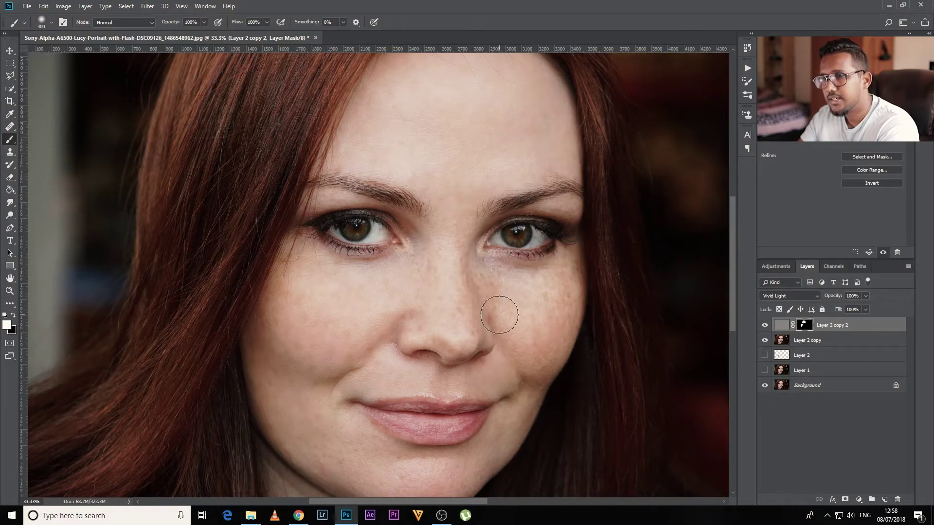
scroll(351, 445, down, 1)
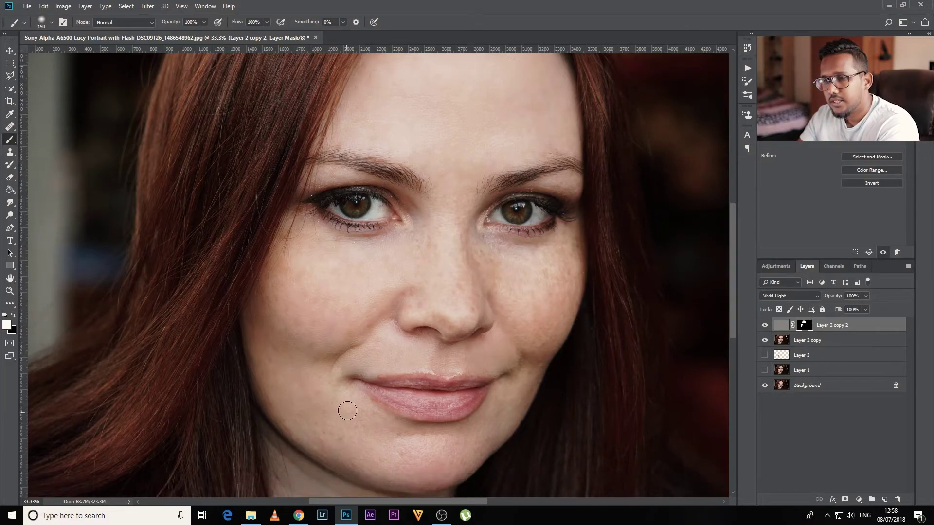
key(bracketright)
mouse_move(336, 404)
mouse_down()
mouse_move(348, 434)
mouse_move(324, 426)
mouse_move(329, 438)
mouse_move(287, 406)
mouse_move(357, 447)
mouse_move(356, 417)
mouse_move(366, 414)
mouse_move(385, 427)
mouse_move(377, 440)
mouse_move(387, 464)
mouse_move(441, 452)
mouse_move(406, 454)
mouse_move(408, 468)
mouse_move(403, 460)
mouse_move(421, 445)
mouse_move(448, 451)
mouse_move(438, 467)
mouse_move(464, 463)
mouse_move(505, 400)
mouse_move(484, 431)
mouse_move(527, 397)
mouse_move(513, 381)
mouse_up()
key(bracketleft)
key(bracketleft)
key(bracketleft)
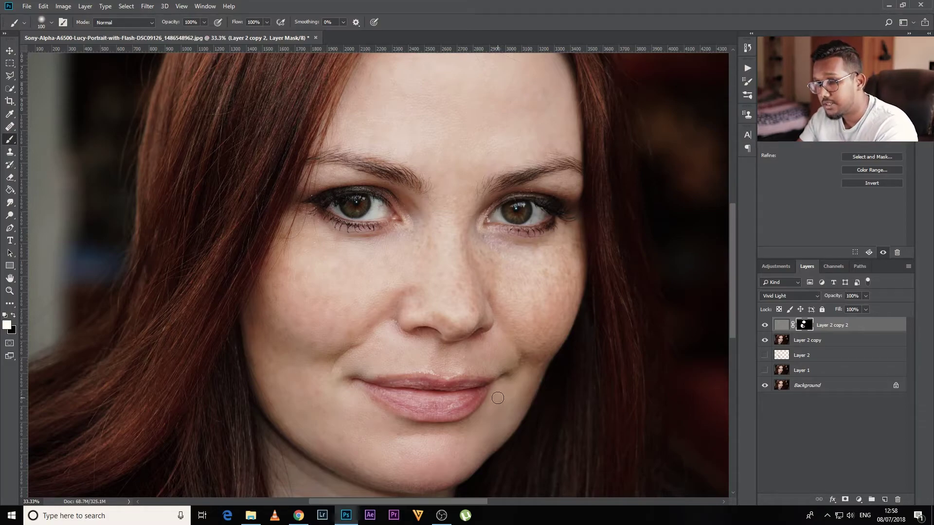
Step: Paint white on the mask over the image-right cheek, from the jaw up to beneath the eye, with a 150 px brush
key(bracketright)
key(bracketright)
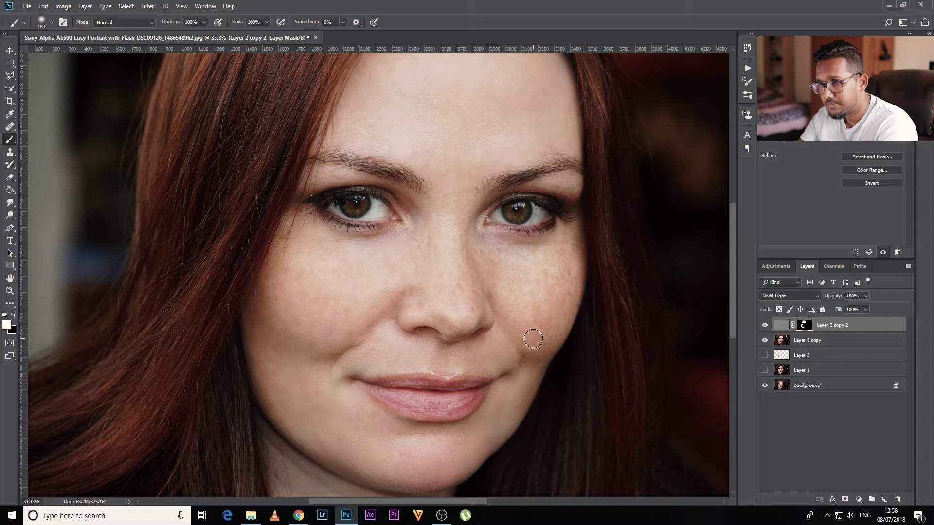
mouse_move(538, 347)
mouse_down()
mouse_move(502, 282)
mouse_move(508, 274)
mouse_move(530, 313)
mouse_move(544, 268)
mouse_move(546, 316)
mouse_move(567, 265)
mouse_move(564, 309)
mouse_move(546, 339)
mouse_move(570, 243)
mouse_move(522, 280)
mouse_move(542, 265)
mouse_move(532, 289)
mouse_move(525, 265)
mouse_move(480, 243)
mouse_move(485, 267)
mouse_move(503, 279)
mouse_move(485, 241)
mouse_move(549, 258)
mouse_move(565, 248)
mouse_up()
Step: Paint white on the mask over the nose with a brush of about 125 px, and swap the foreground colour to black
key(bracketleft)
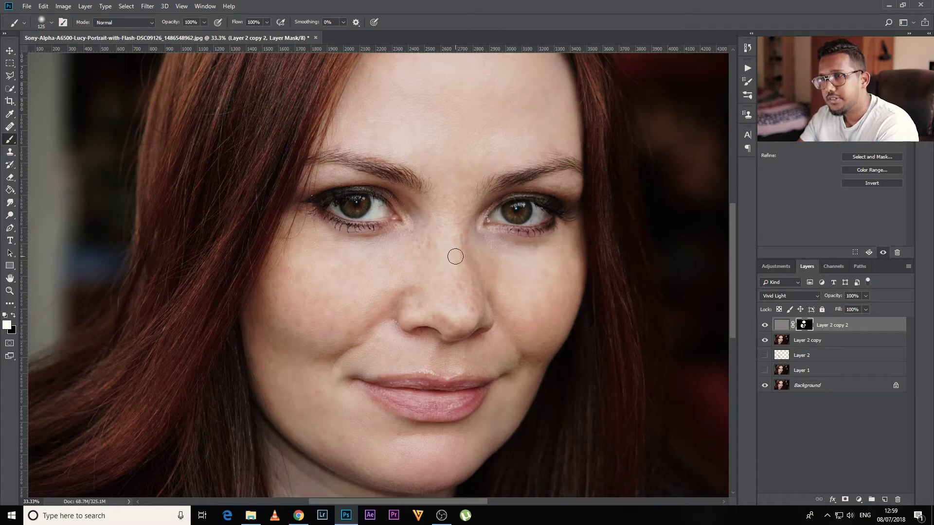
key(bracketleft)
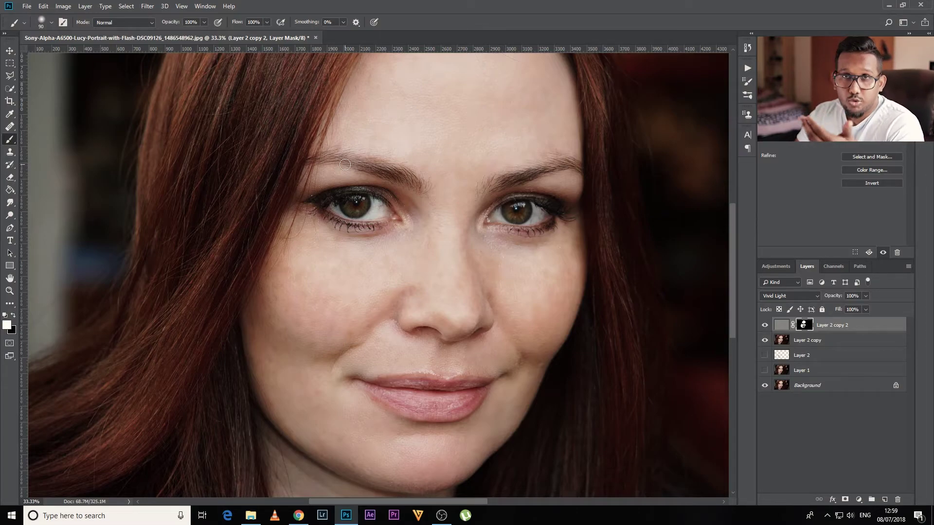
key(x)
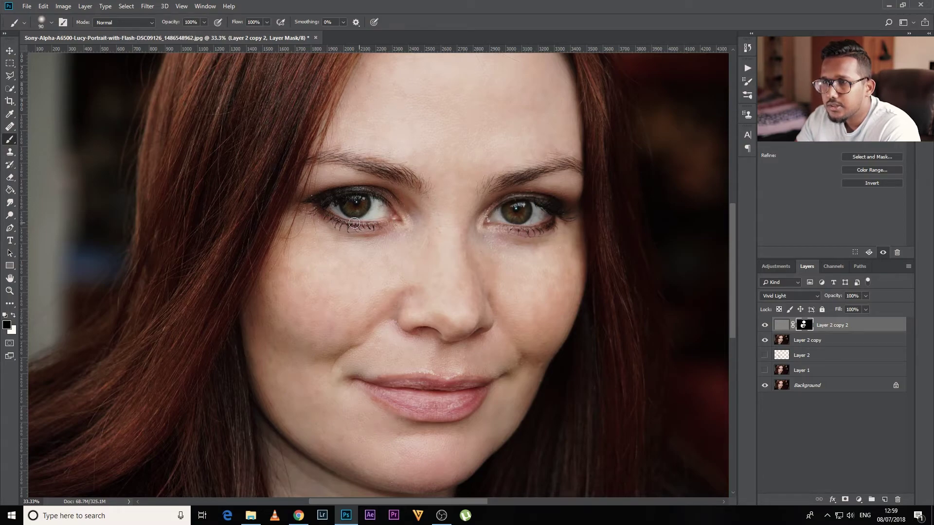
scroll(426, 257, up, 2)
scroll(426, 257, up, 1)
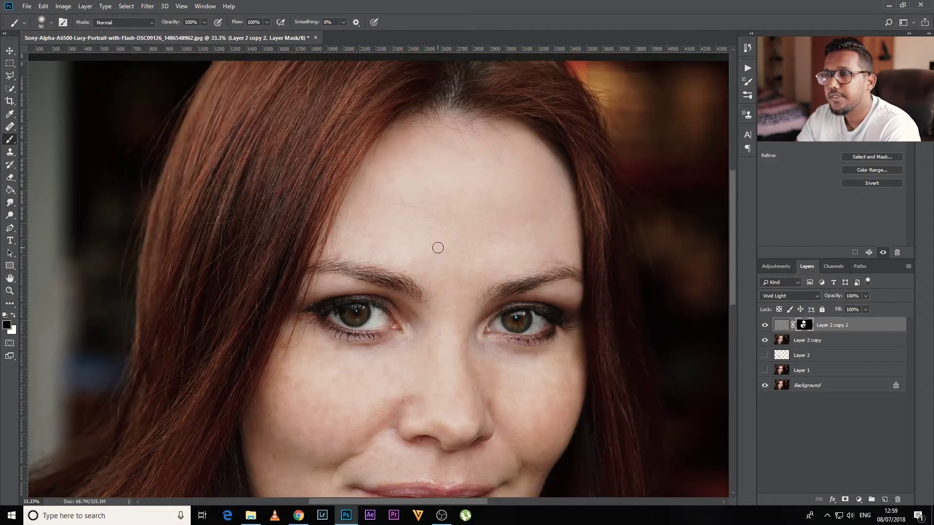
scroll(438, 248, down, 3)
scroll(449, 238, down, 3)
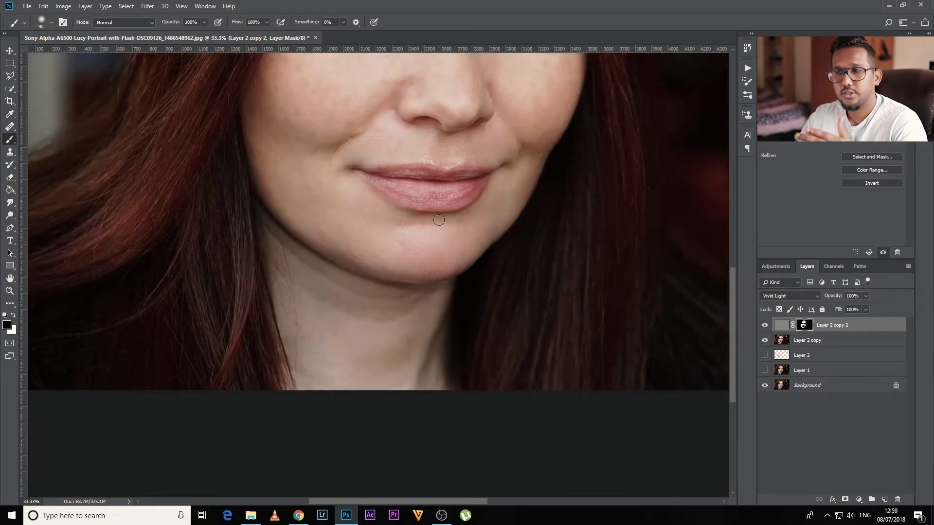
scroll(438, 220, up, 1)
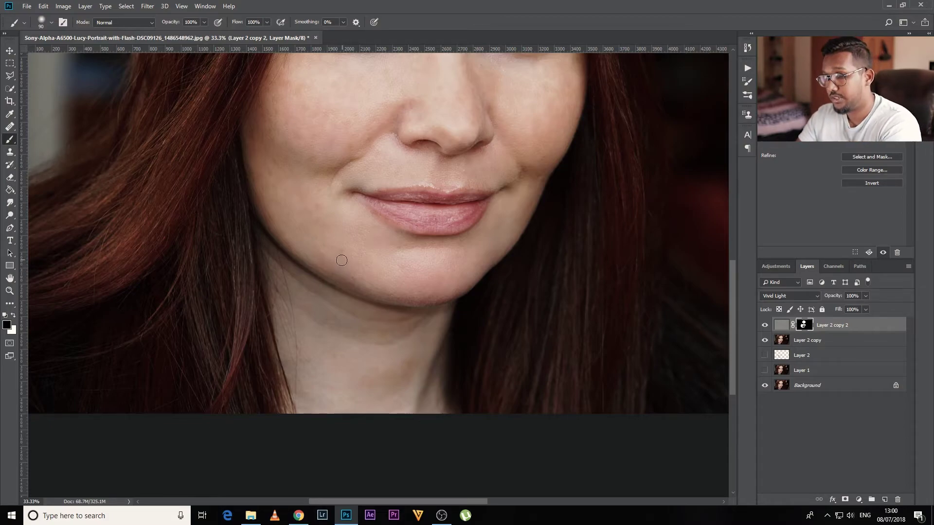
key(bracketright)
key(bracketright)
key(bracketright)
key(bracketright)
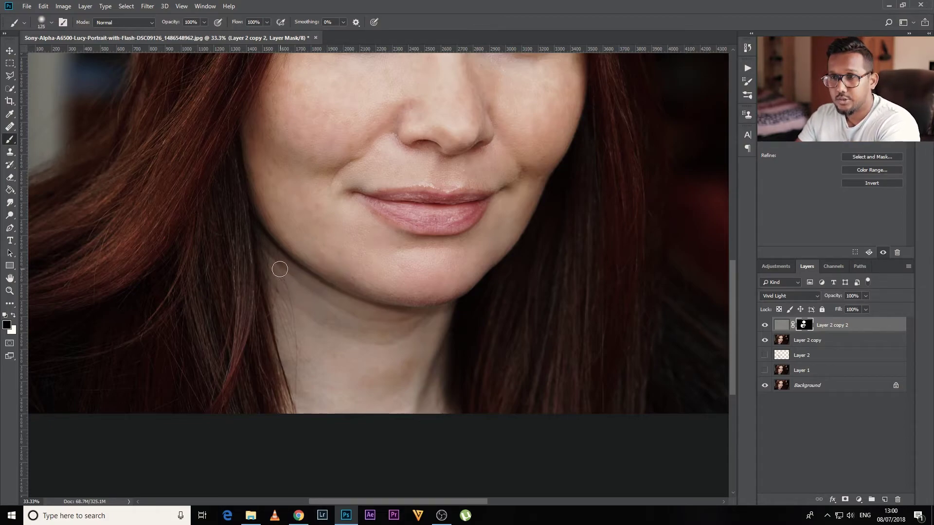
key(bracketleft)
key(bracketleft)
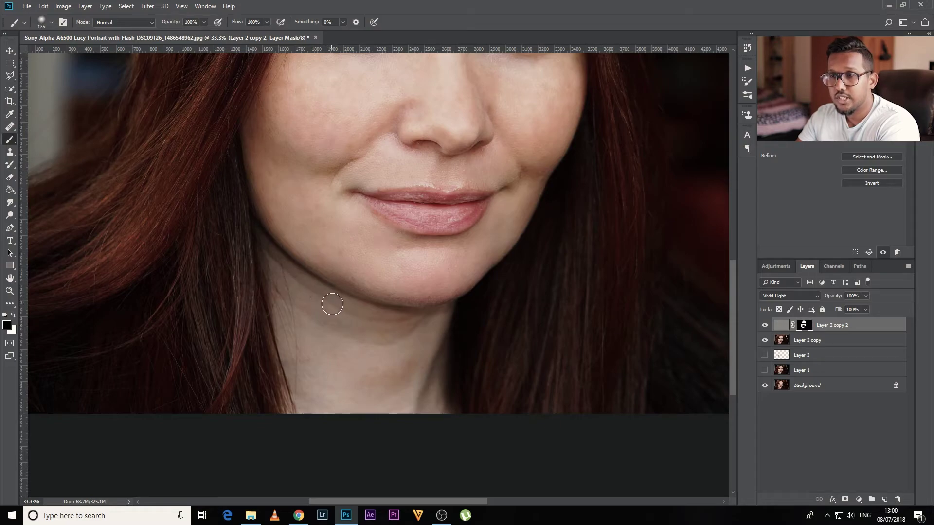
key(bracketright)
key(bracketright)
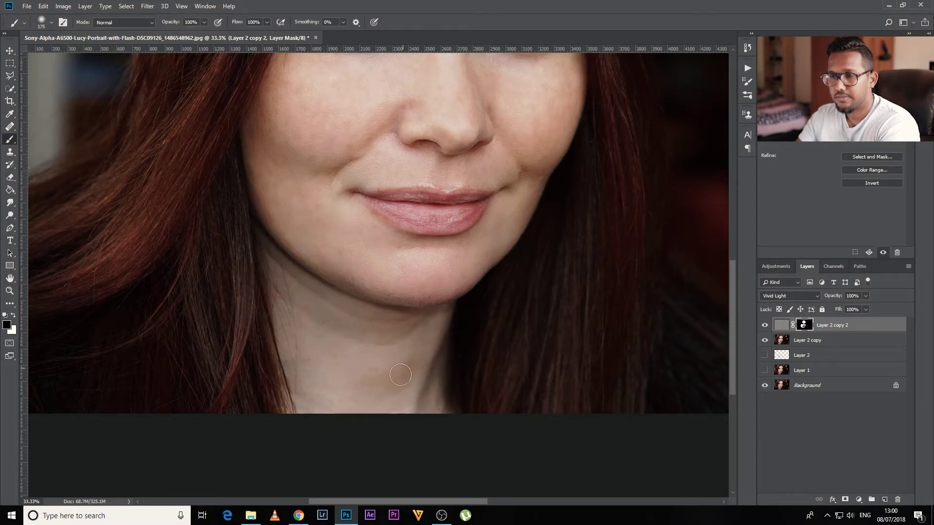
key(bracketleft)
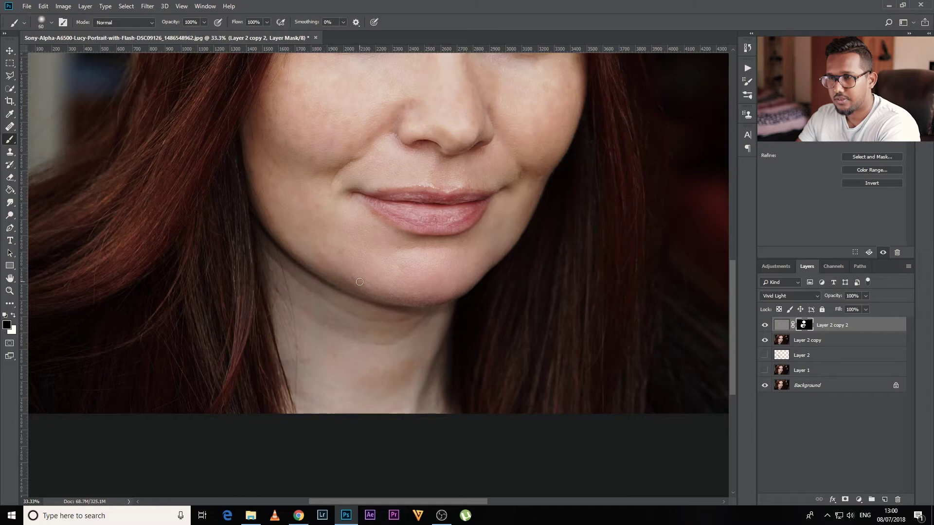
key(bracketleft)
key(bracketleft)
key(bracketleft)
key(bracketleft)
Step: Compare the whole portrait with and without the masked Vivid Light layer, and delete that layer
key(ctrl+0)
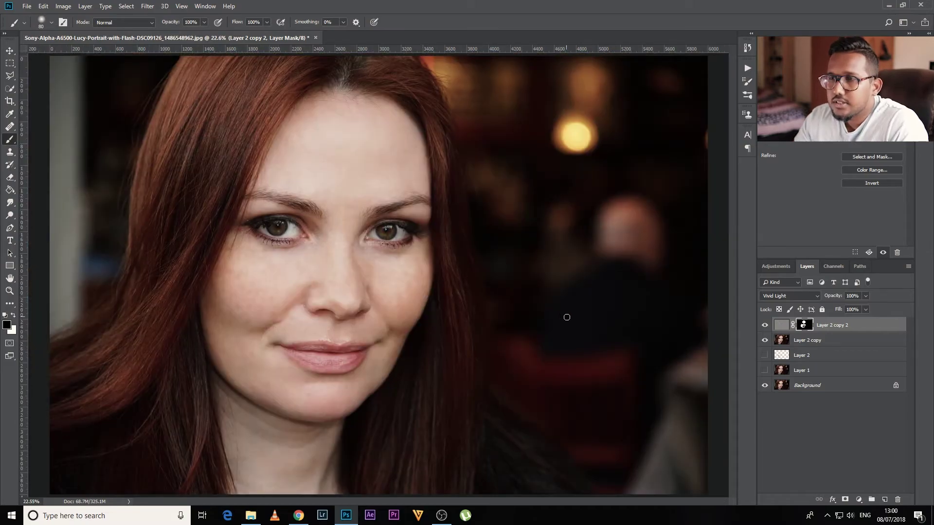
click(765, 326)
click(765, 326)
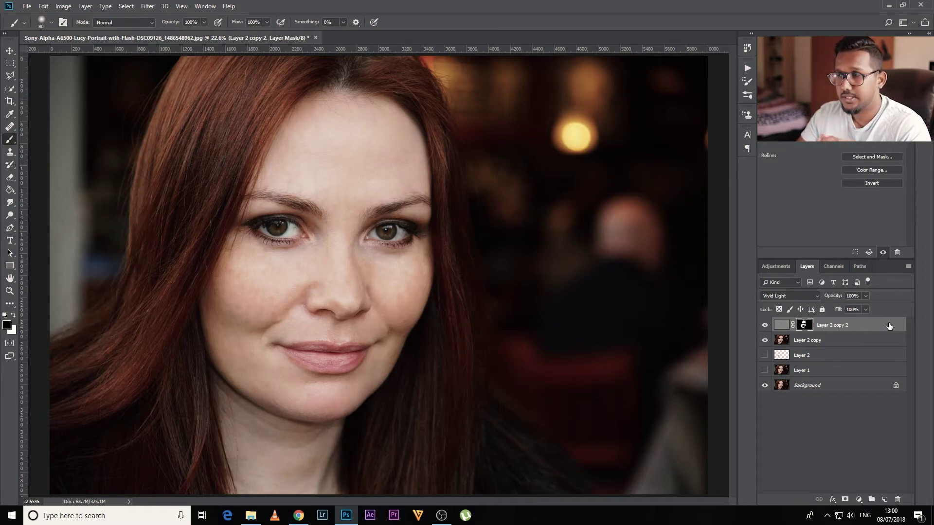
key(Delete)
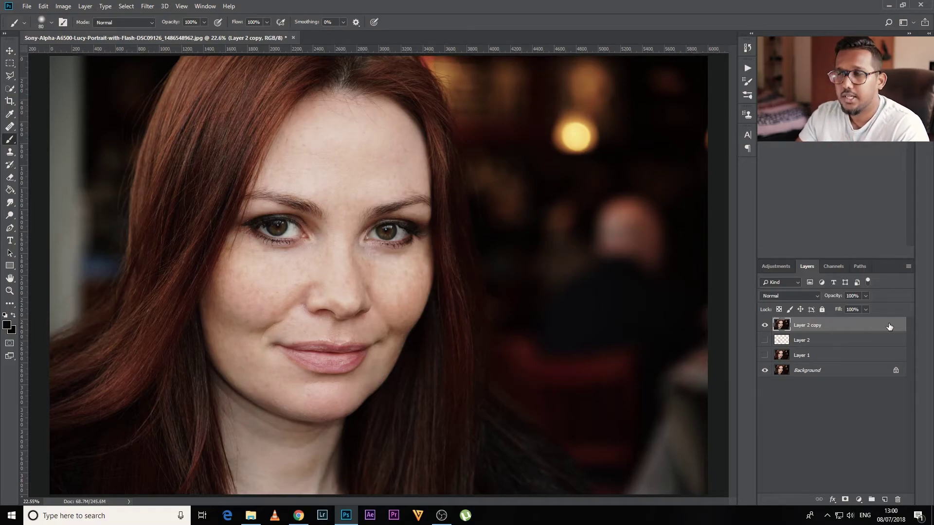
Step: Examine the available actions and the recorded commands of the Sharpness action
click(748, 68)
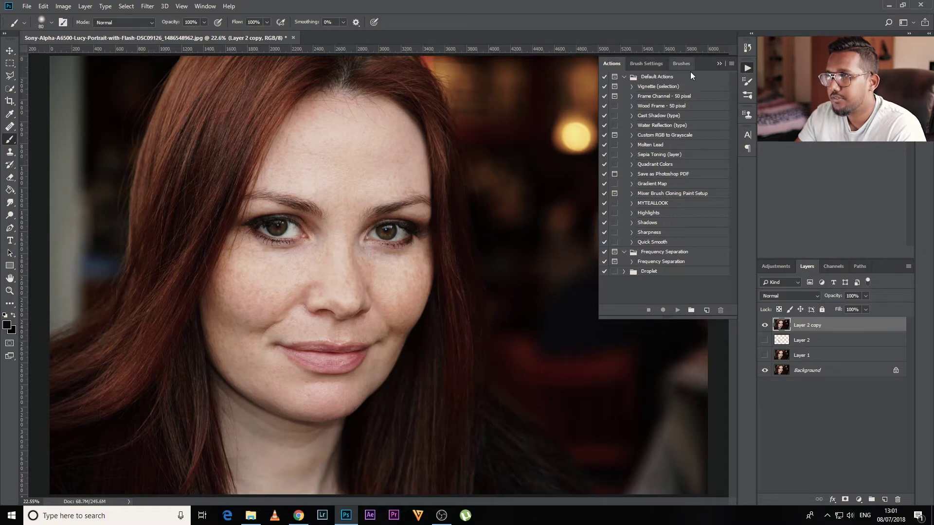
click(204, 6)
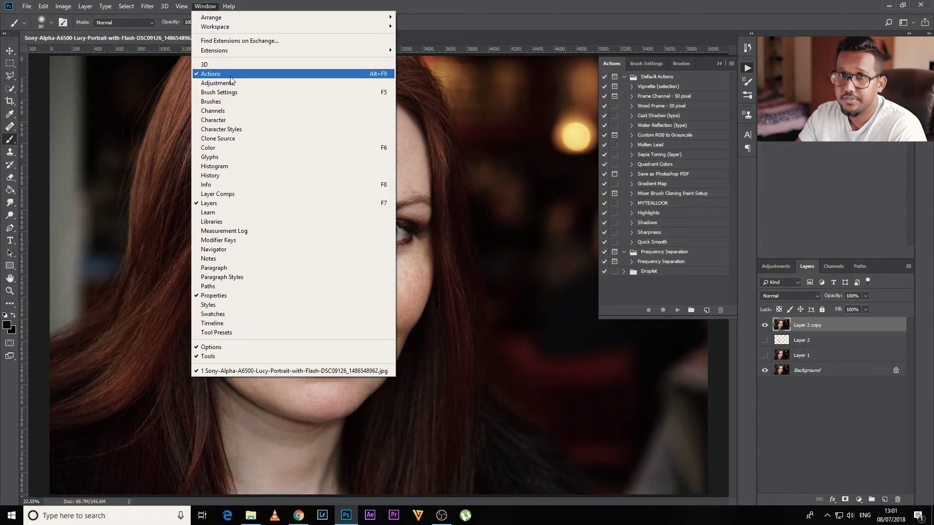
click(750, 68)
click(750, 66)
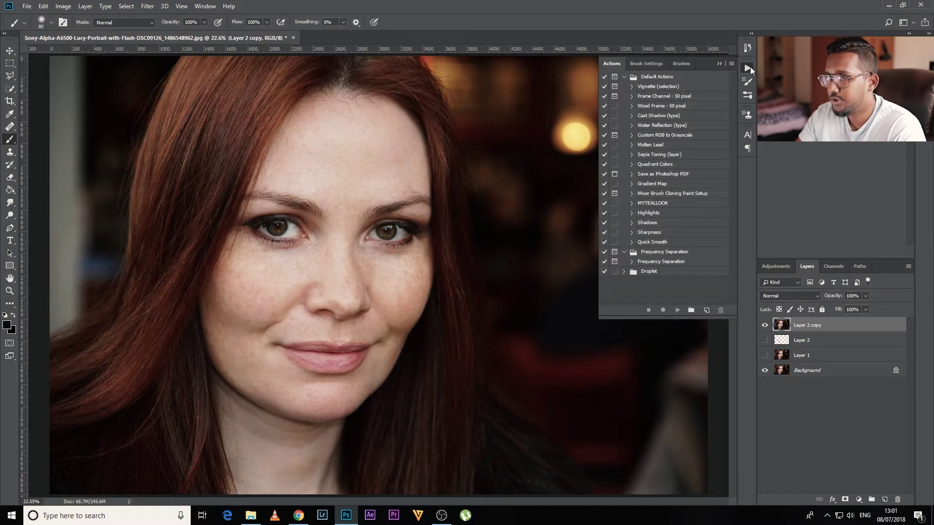
click(631, 233)
scroll(678, 247, down, 5)
scroll(676, 247, up, 4)
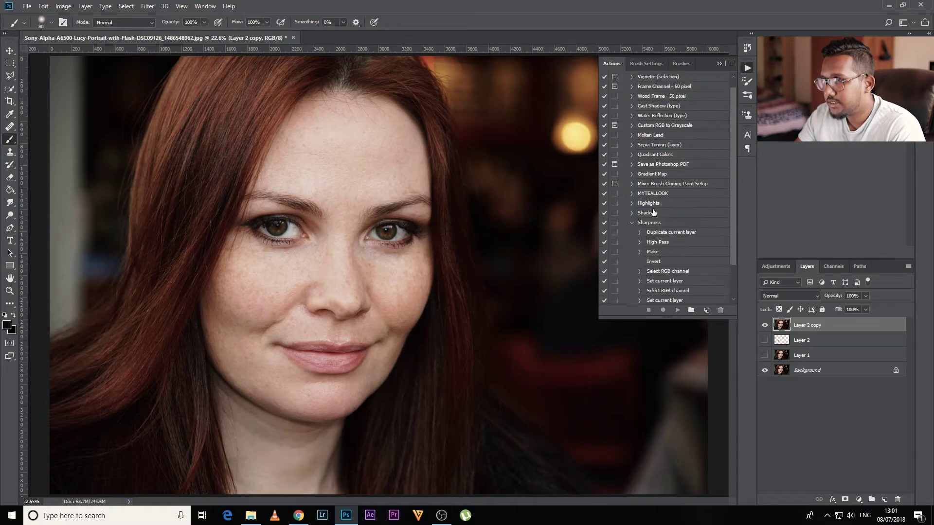
click(632, 223)
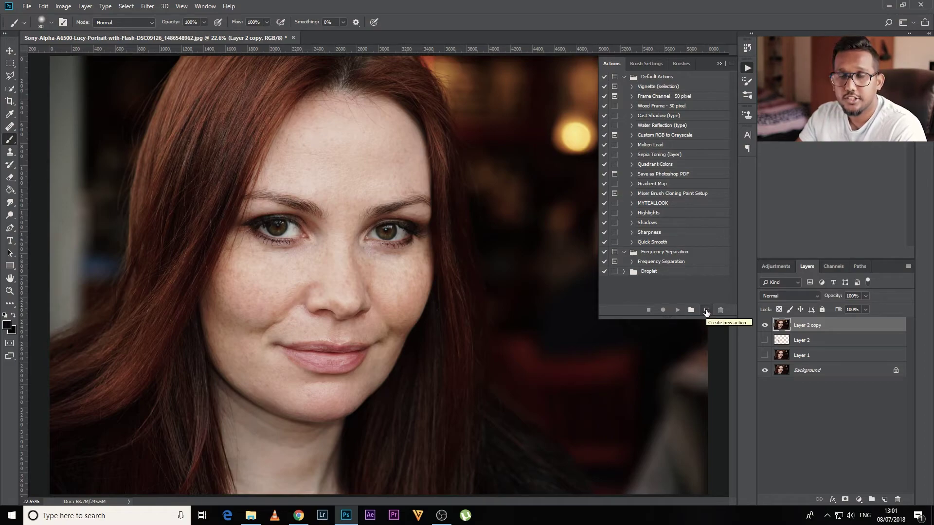
Step: Start recording a new action named "sharpness 2" in the Default Actions set, without a function key
click(706, 311)
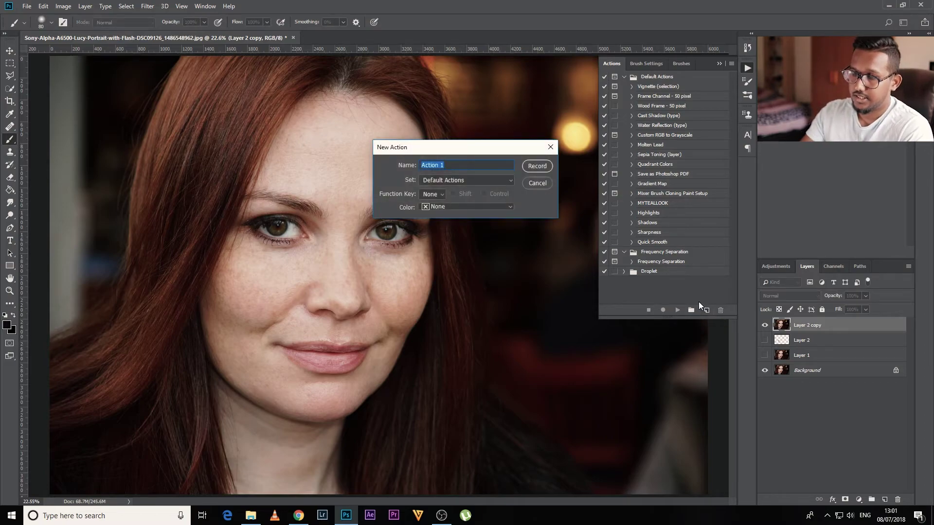
text(sharpness 2)
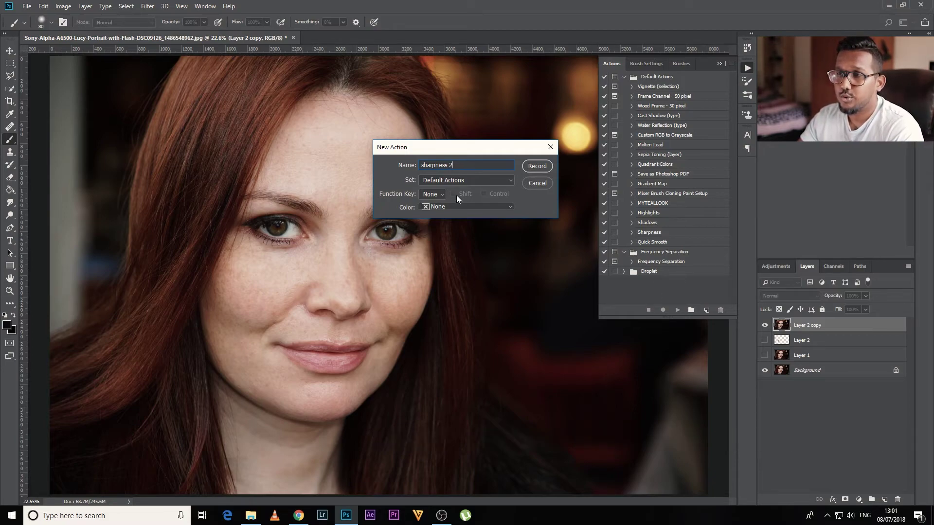
click(443, 194)
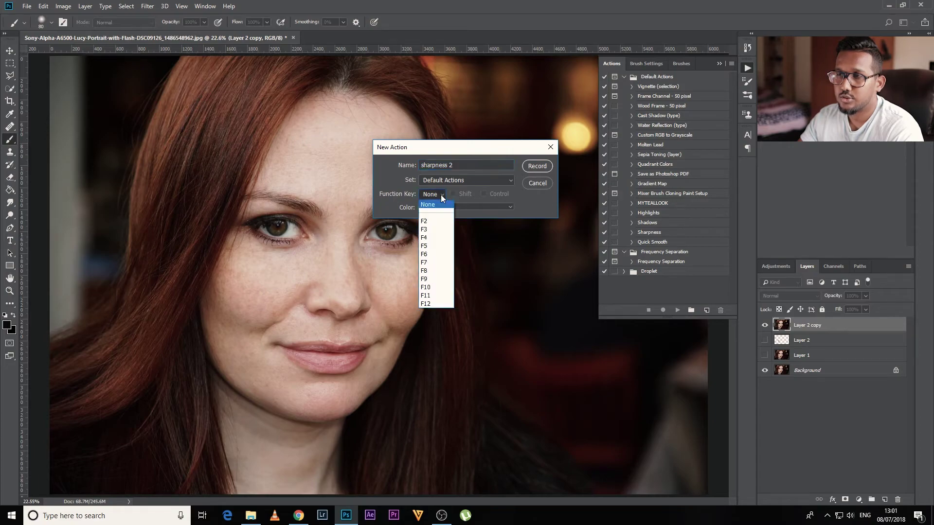
click(442, 196)
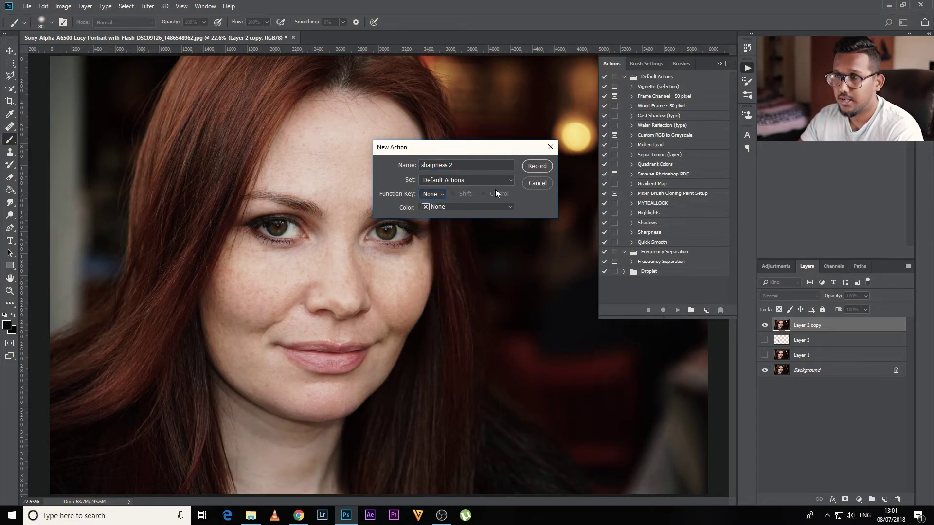
click(537, 166)
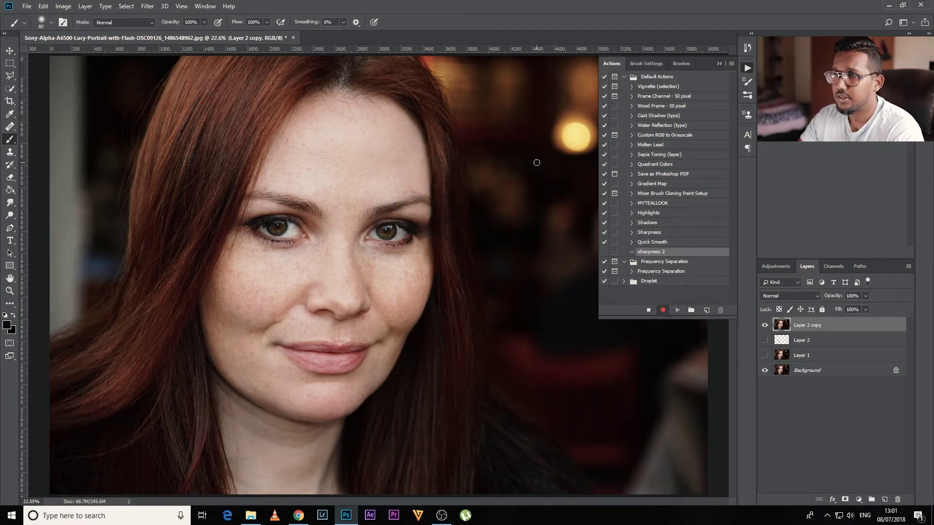
click(748, 68)
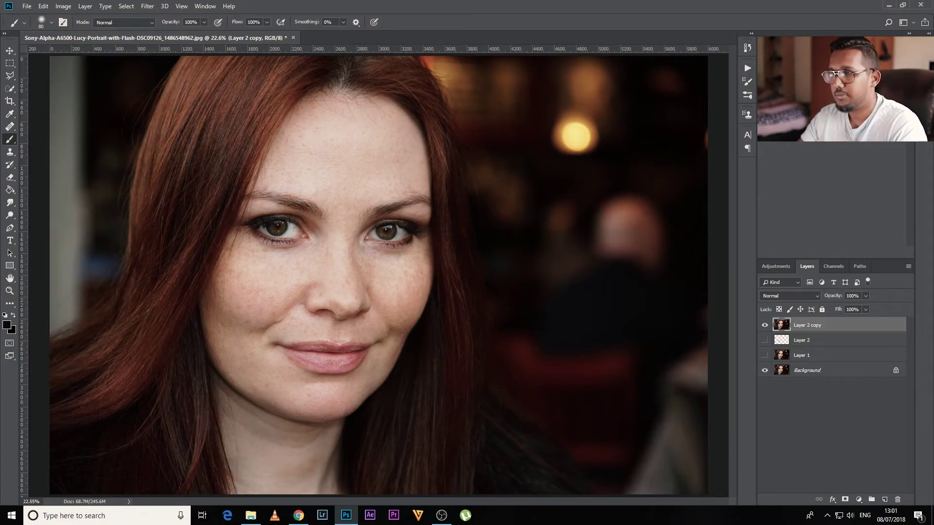
Step: Add an inverted duplicate of Layer 2 copy with the Vivid Light blend mode
key(ctrl+j)
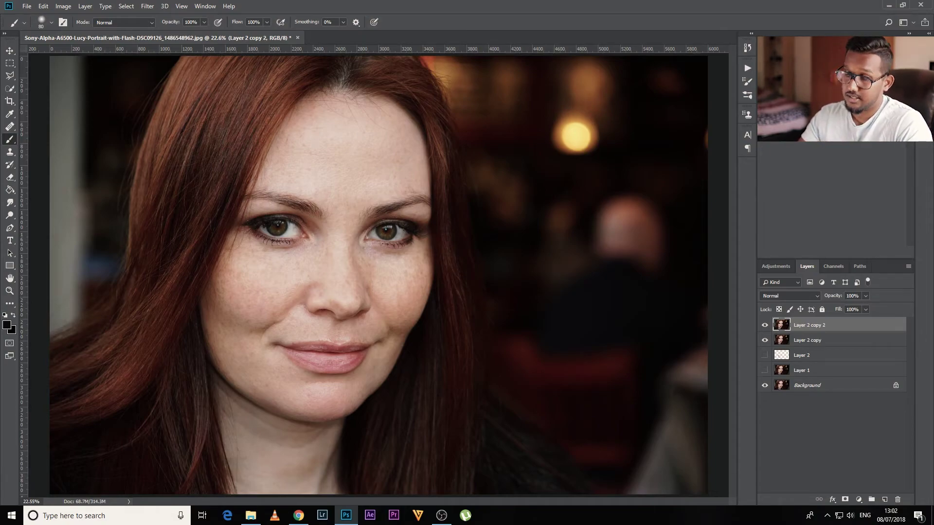
key(ctrl+i)
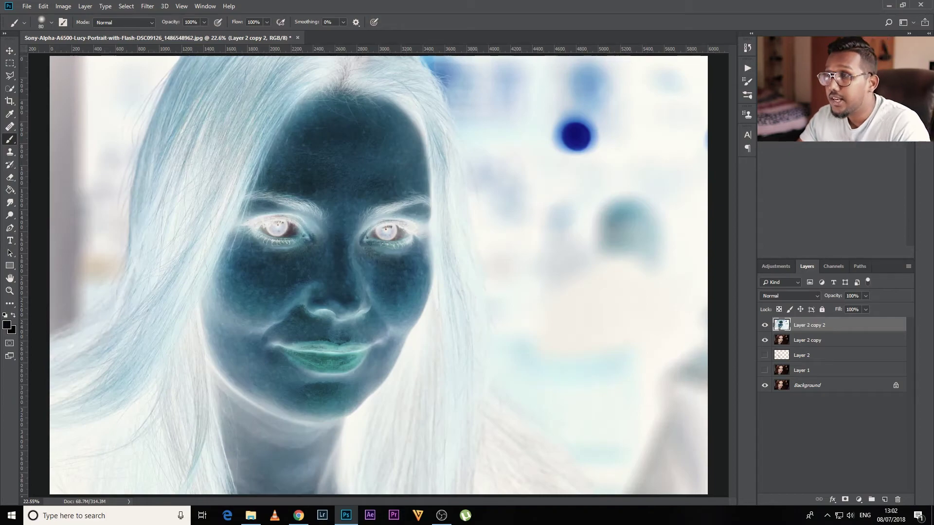
click(795, 297)
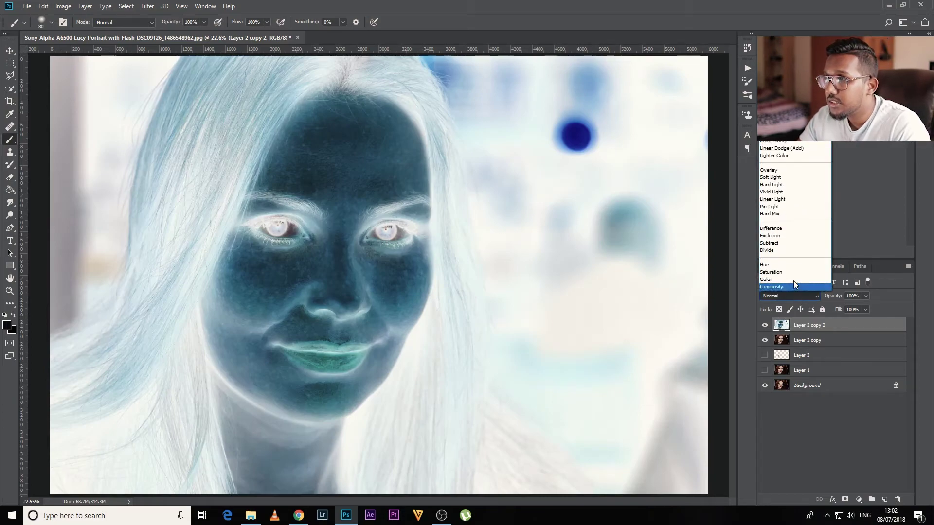
click(788, 191)
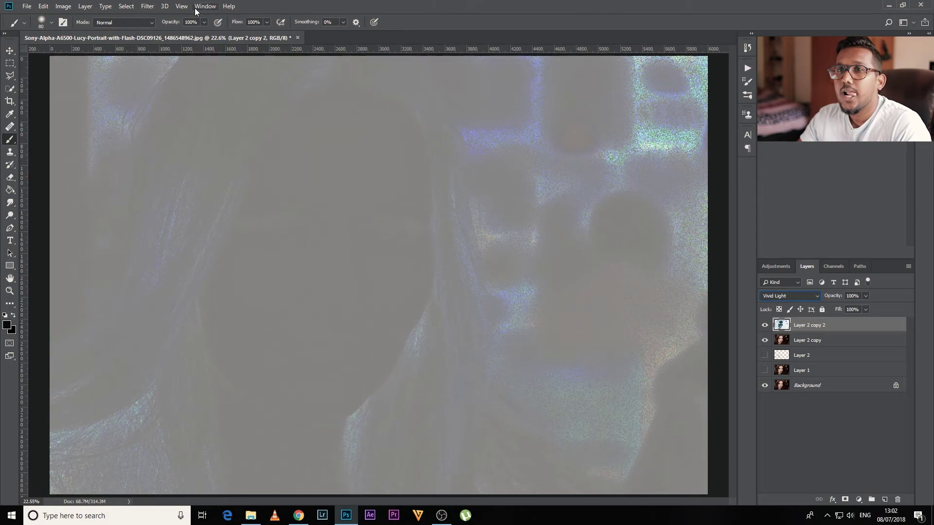
Step: Apply a High Pass filter with a radius of 10 pixels to the inverted duplicate layer
click(148, 7)
mouse_move(200, 200)
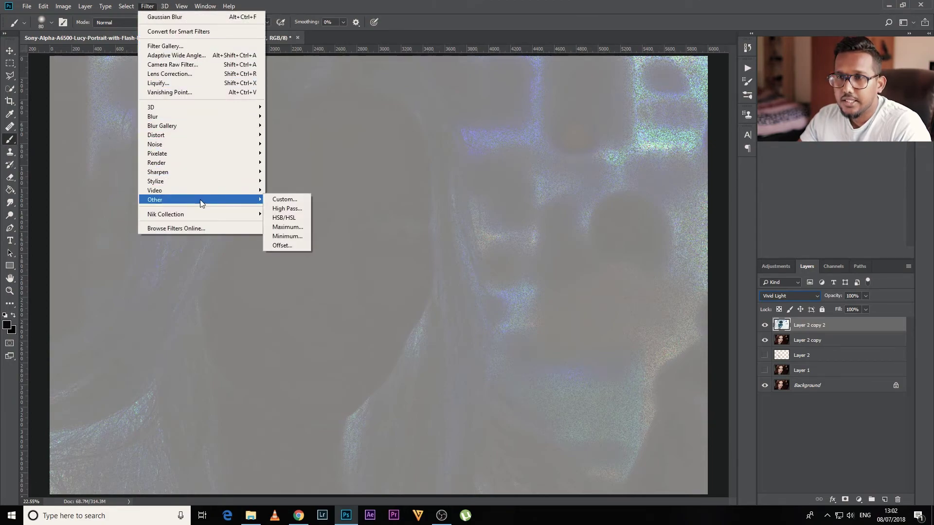
click(280, 206)
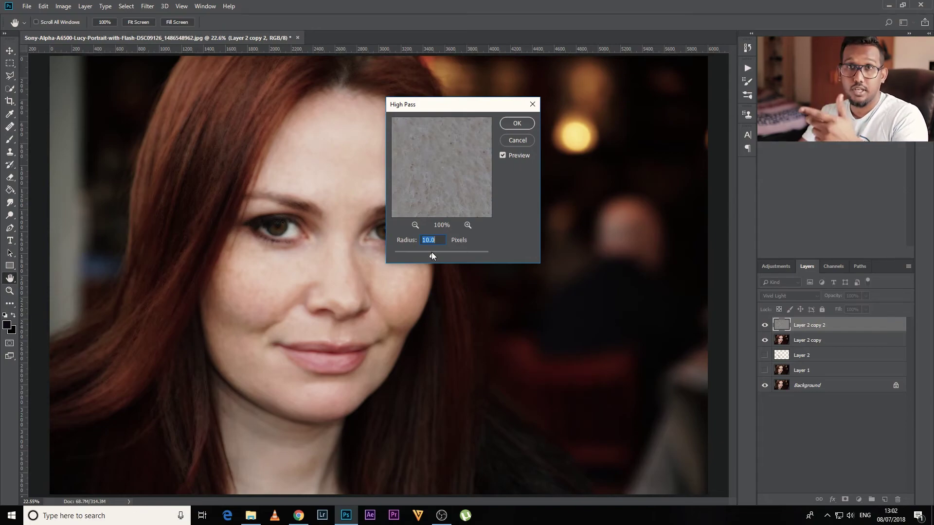
click(515, 120)
Step: Apply a Gaussian Blur with a radius of 4.8 pixels to the High Pass layer, Layer 2 copy 2
click(148, 6)
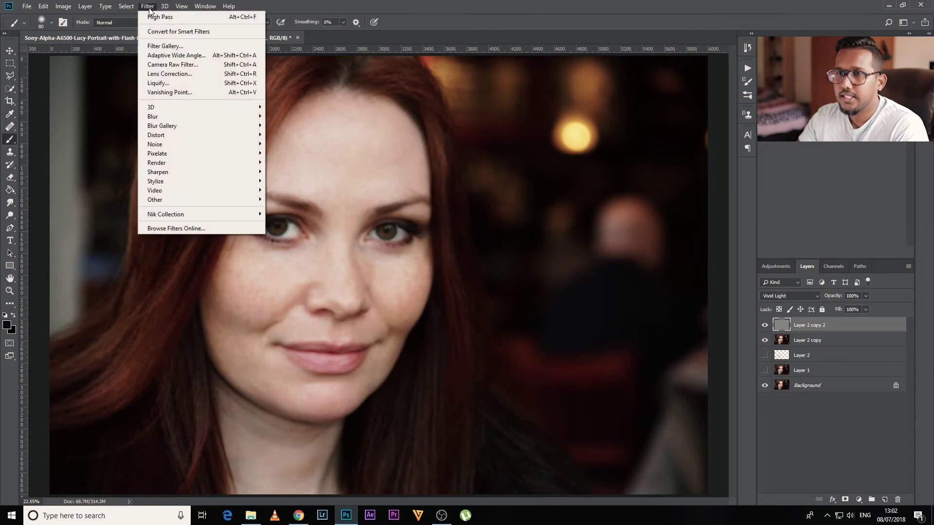
mouse_move(195, 117)
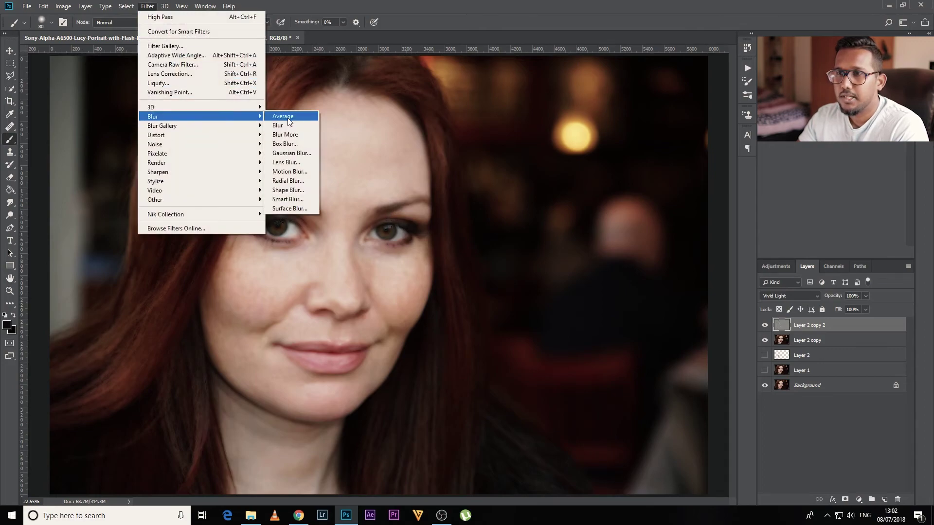
click(292, 153)
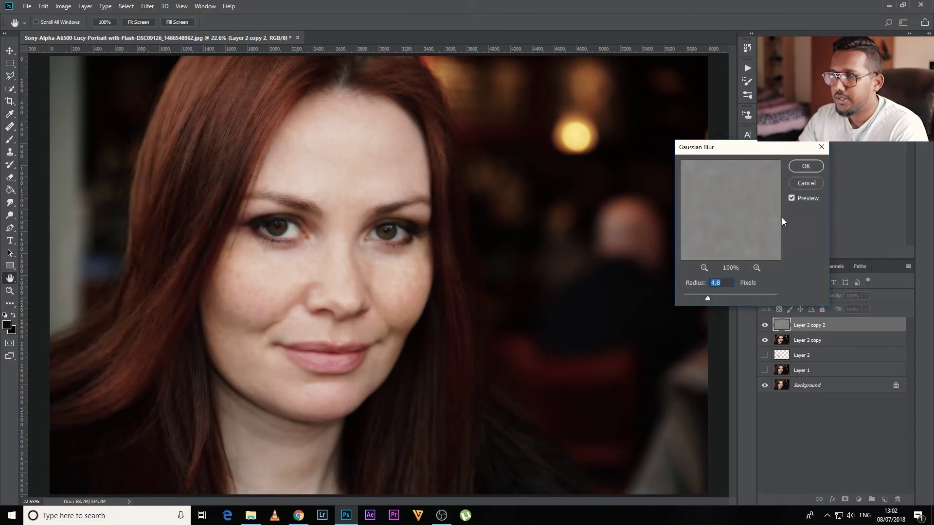
click(803, 164)
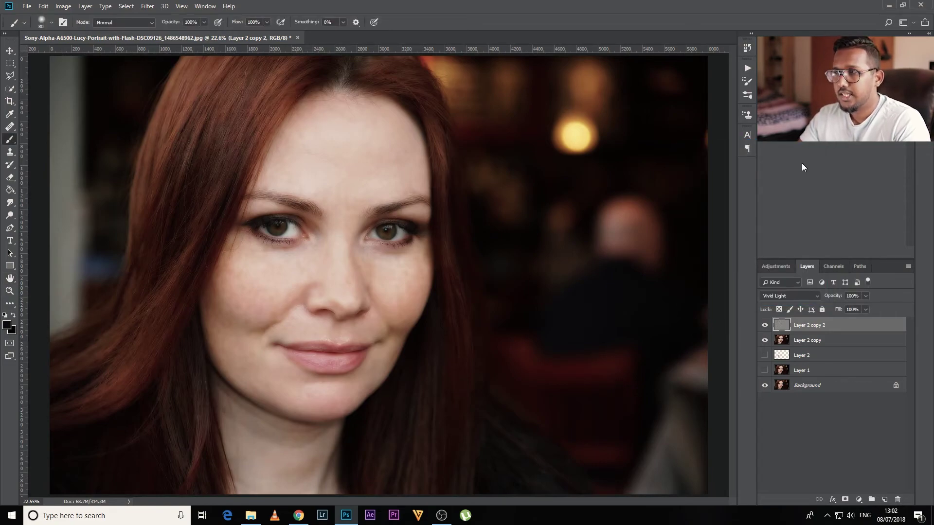
Step: Add a black layer mask to Layer 2 copy 2 and set the foreground colour to white (ffffff)
alt+click(847, 499)
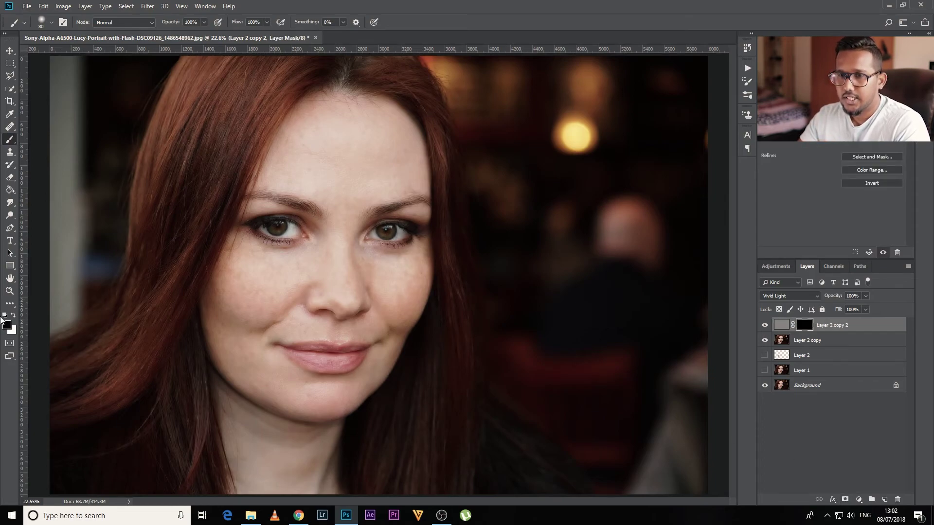
click(7, 325)
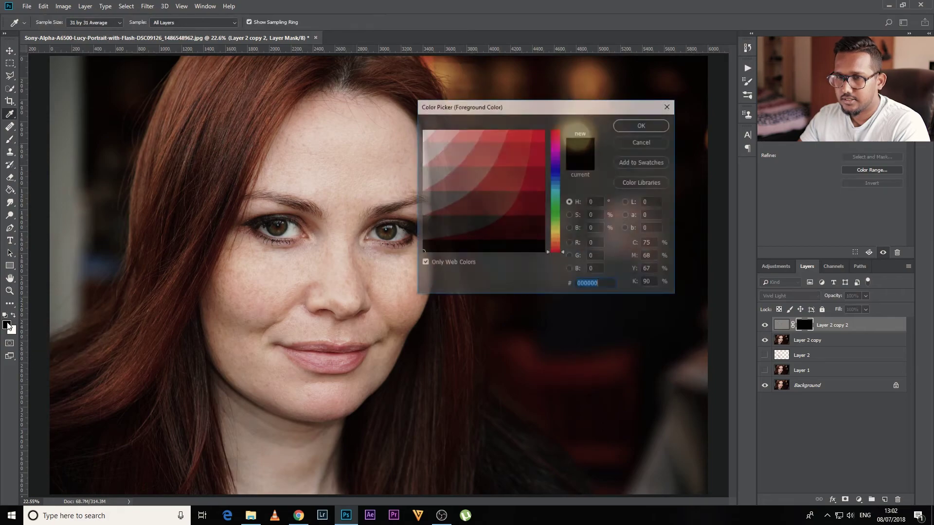
drag(475, 181, 364, 85)
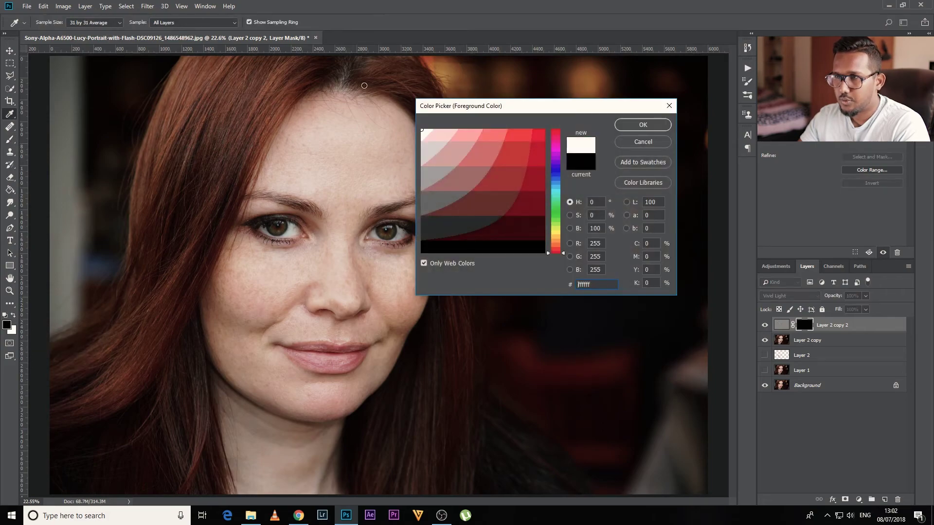
click(637, 125)
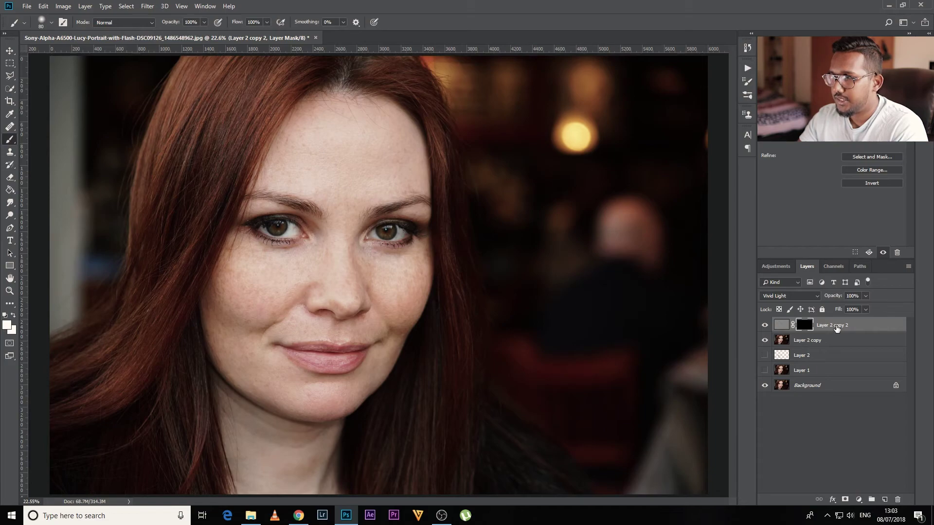
Step: Rename the masked layer Layer 2 copy 2 as "Sharpness"
double_click(836, 326)
text(Shar)
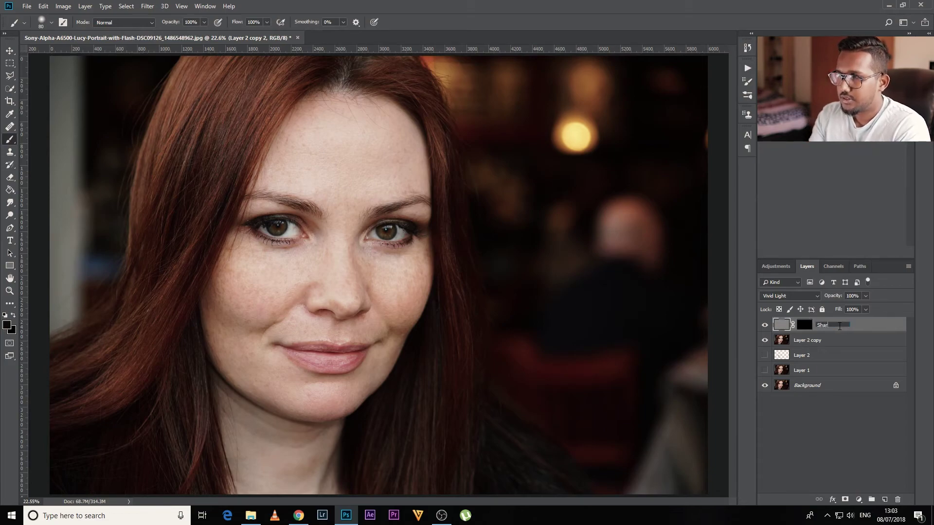
text(pness)
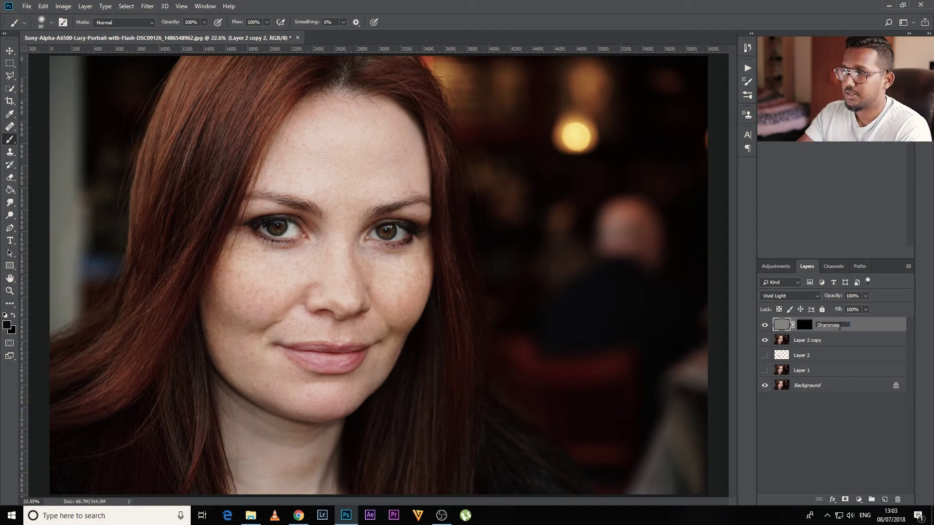
key(Return)
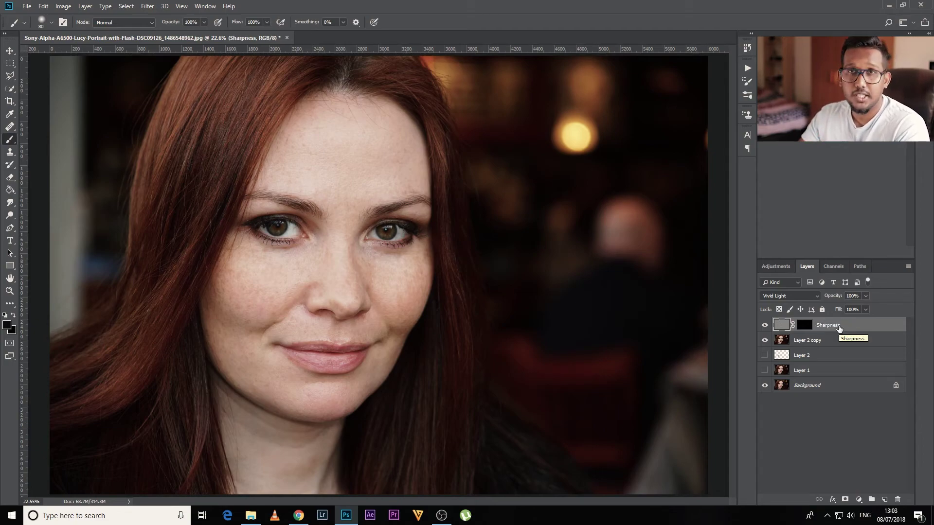
Step: Stop recording the "sharpness 2" action and collapse its list of recorded commands
click(751, 71)
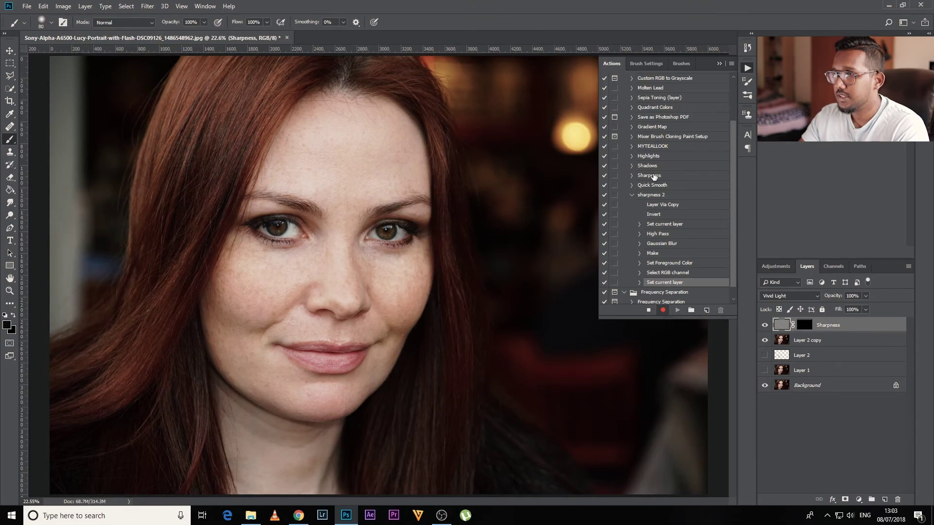
click(648, 310)
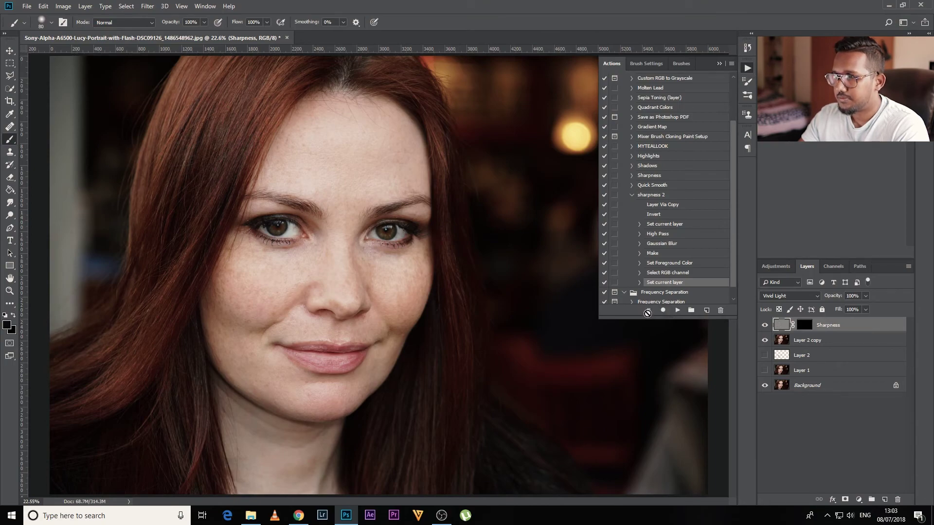
click(632, 196)
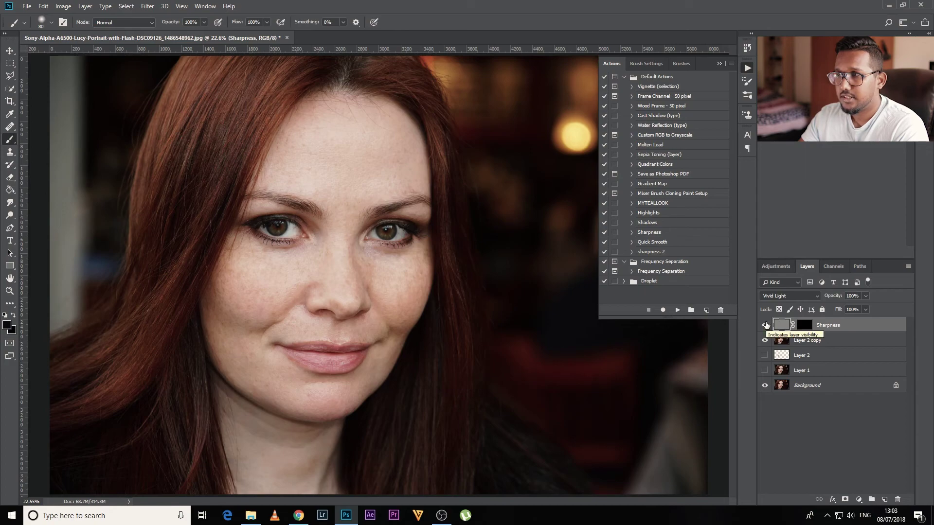
Step: Delete the Sharpness layer and rebuild it by playing the "sharpness 2" action on Layer 2 copy
key(Delete)
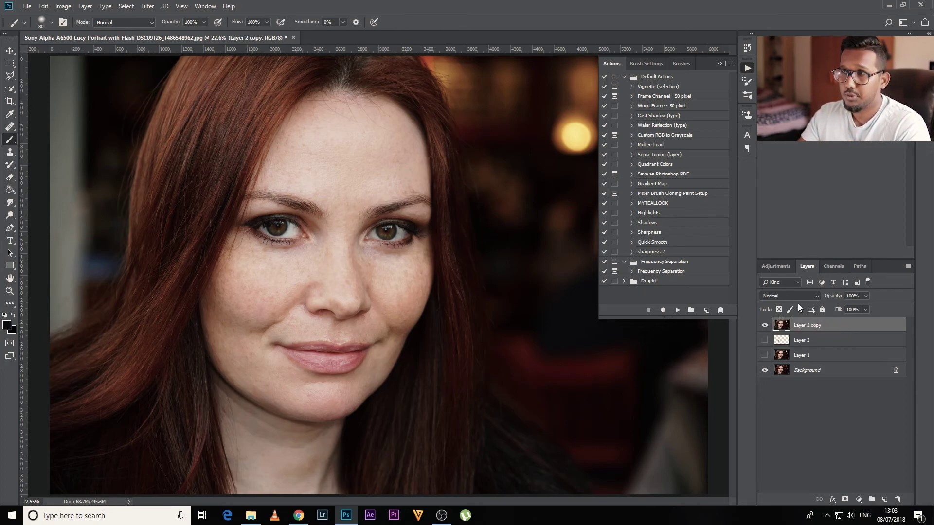
click(655, 252)
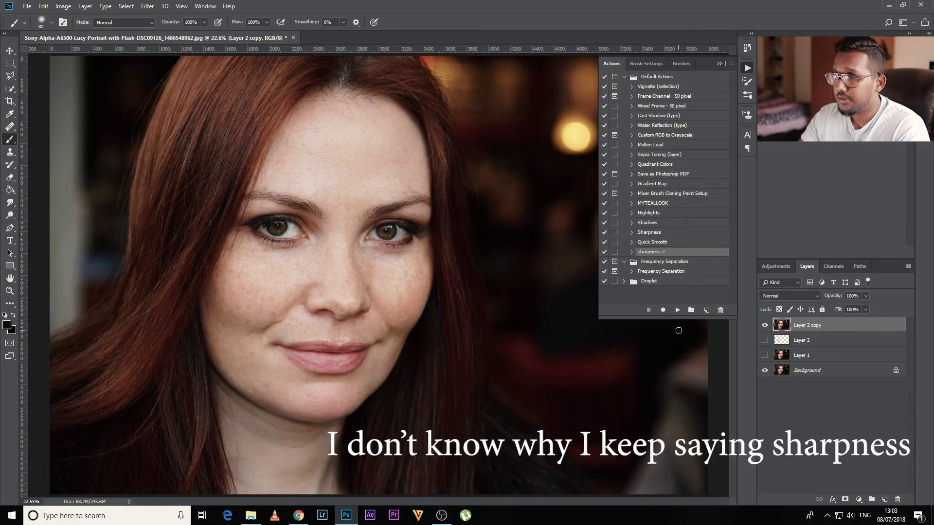
click(677, 310)
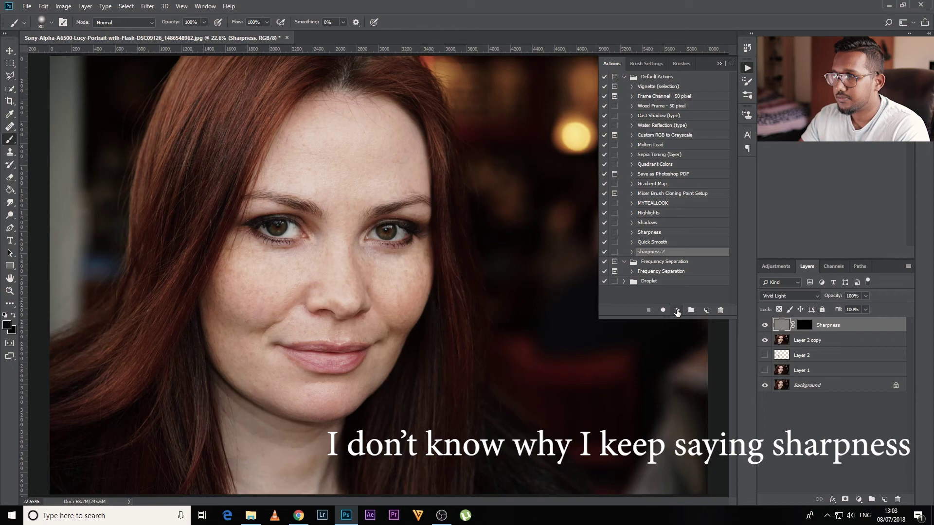
click(748, 68)
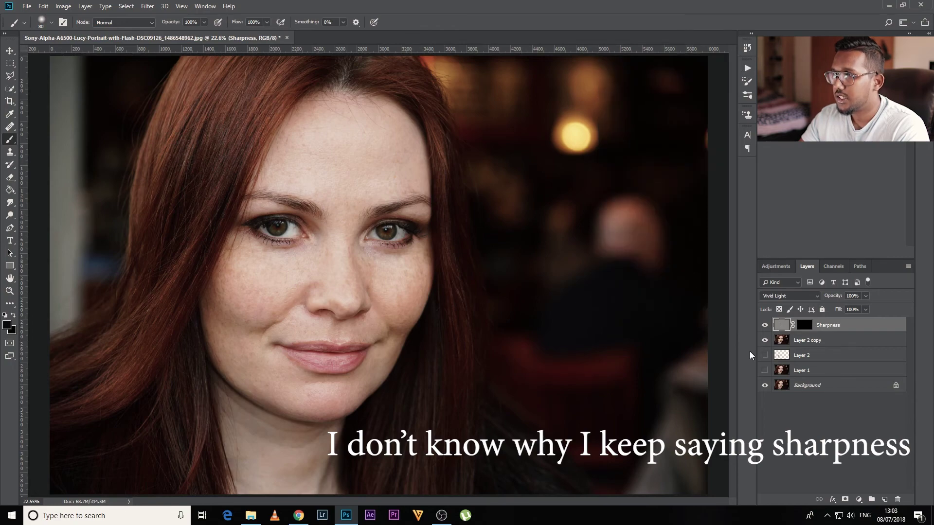
Step: Paint white on the Sharpness layer mask over the forehead with a 300 px brush, and over the nose, cheeks and chin at 200 px
click(806, 325)
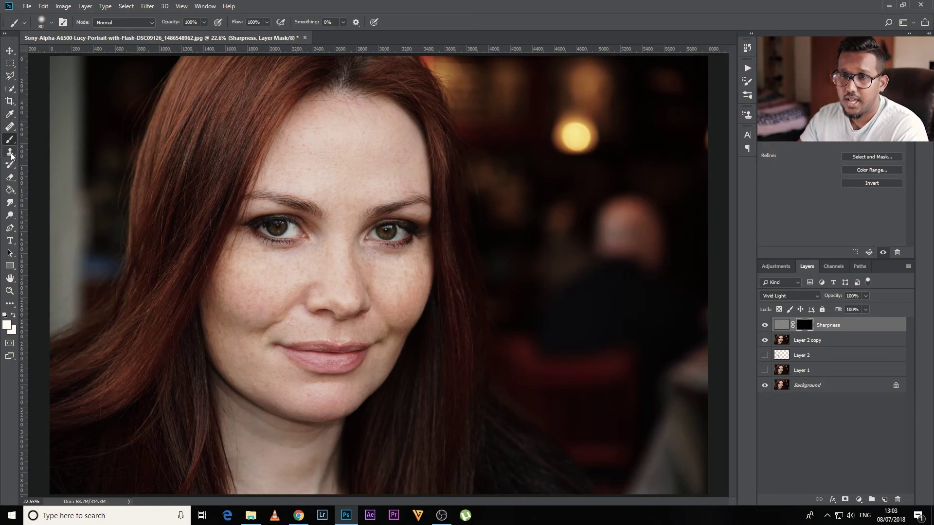
key(bracketright)
key(bracketright)
key(bracketright)
key(bracketright)
key(bracketright)
key(bracketright)
key(bracketright)
key(bracketright)
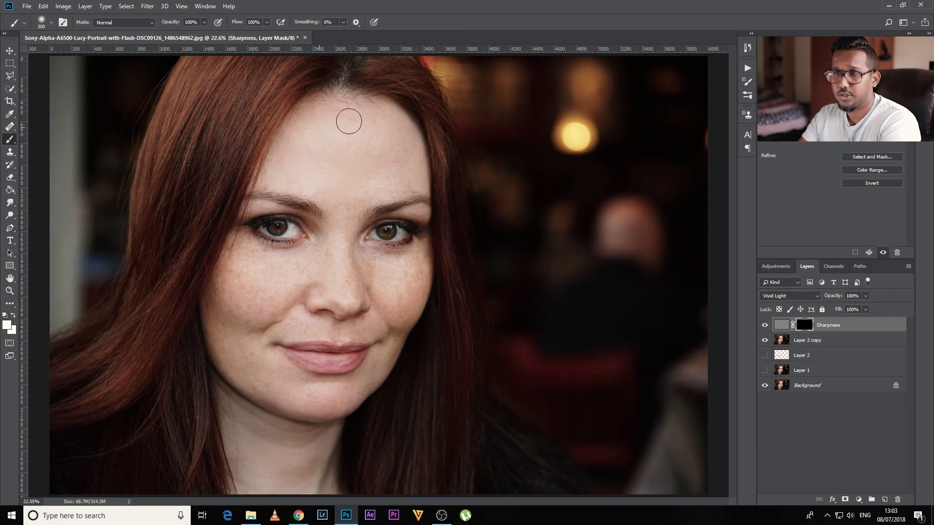
mouse_move(337, 112)
mouse_down()
mouse_move(391, 132)
mouse_move(343, 183)
mouse_move(400, 149)
mouse_up()
key(bracketleft)
key(bracketleft)
drag(339, 203, 344, 258)
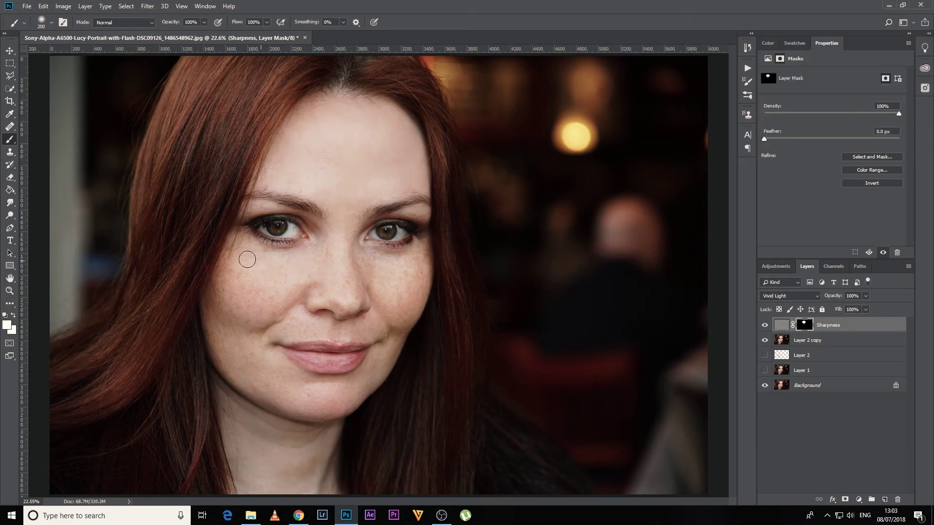
mouse_move(247, 259)
mouse_down()
mouse_move(269, 285)
mouse_move(292, 276)
mouse_move(270, 355)
mouse_move(336, 401)
mouse_up()
drag(408, 285, 360, 255)
Step: Adjust the brush size for the mask work around the neck, ending at 150 px
key(bracketright)
key(bracketright)
key(bracketright)
key(bracketright)
key(bracketleft)
key(bracketleft)
key(bracketleft)
key(bracketleft)
key(bracketleft)
key(bracketleft)
key(bracketleft)
key(bracketleft)
key(bracketleft)
key(bracketleft)
key(bracketright)
key(bracketright)
key(bracketright)
key(bracketright)
key(bracketright)
key(bracketright)
key(bracketright)
key(bracketright)
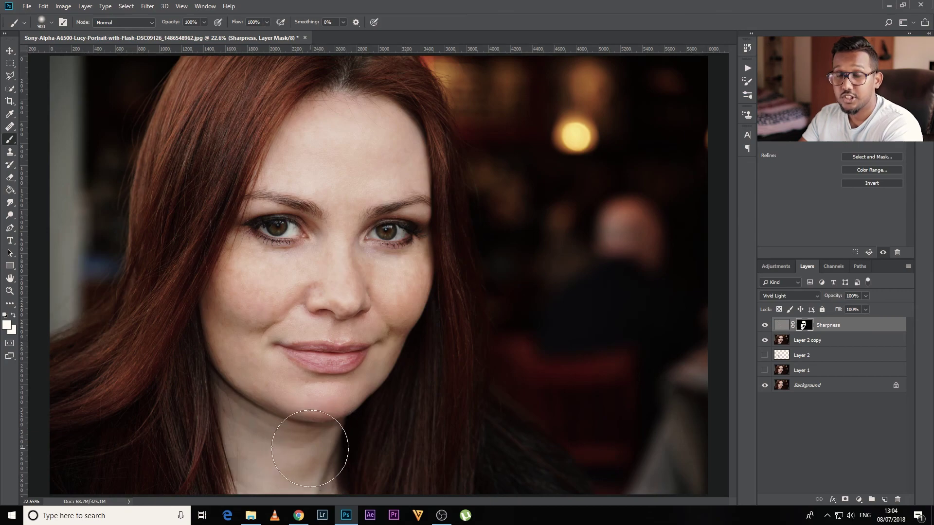
key(bracketleft)
key(bracketleft)
key(bracketleft)
key(bracketleft)
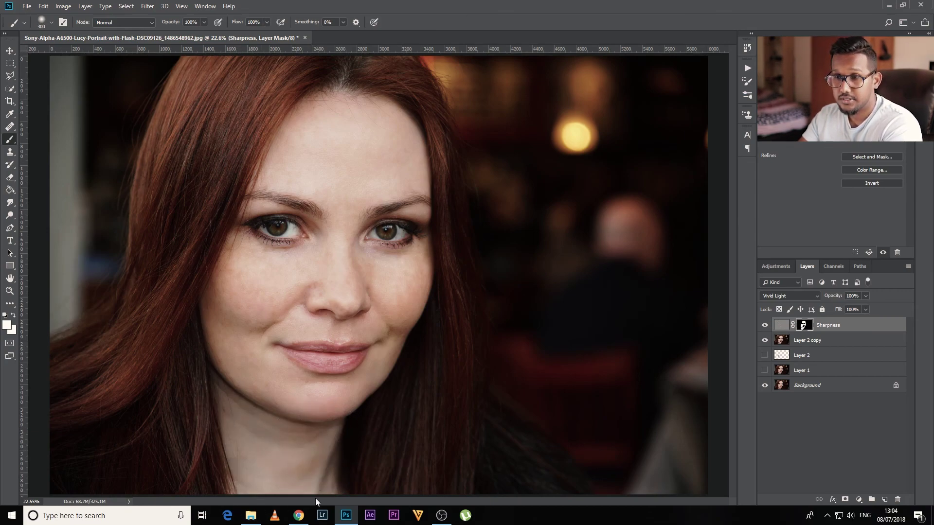
key(bracketleft)
key(bracketleft)
key(bracketleft)
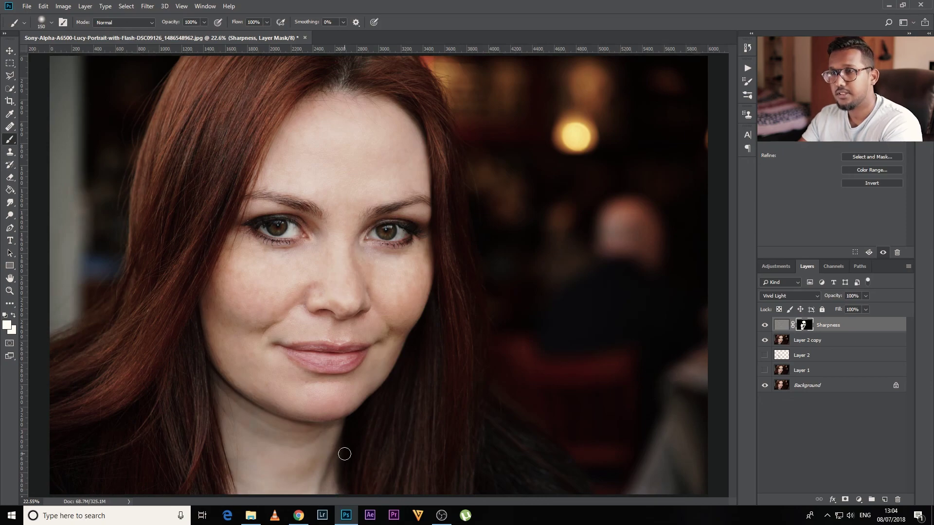